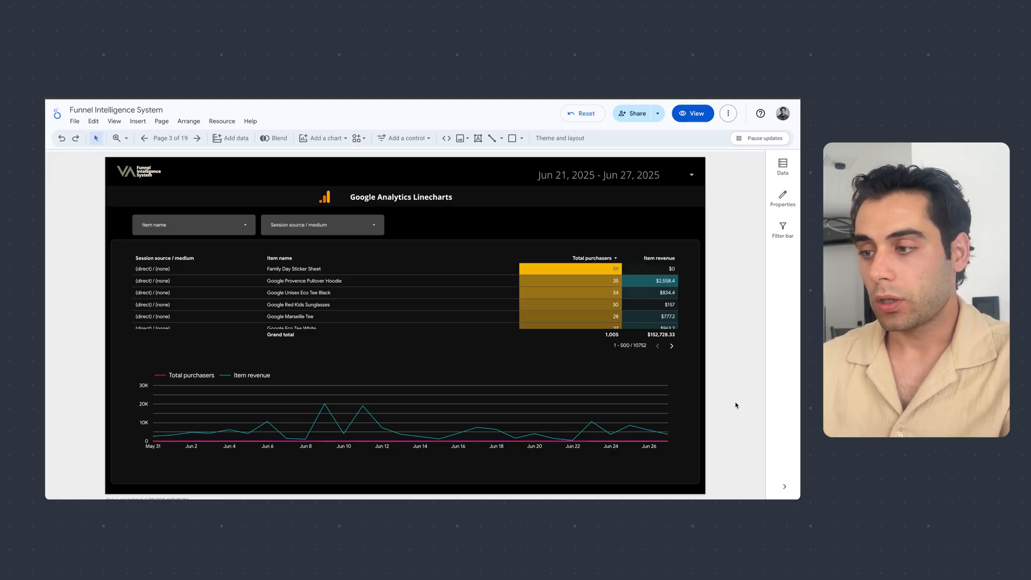
scroll(735, 405, down, 1)
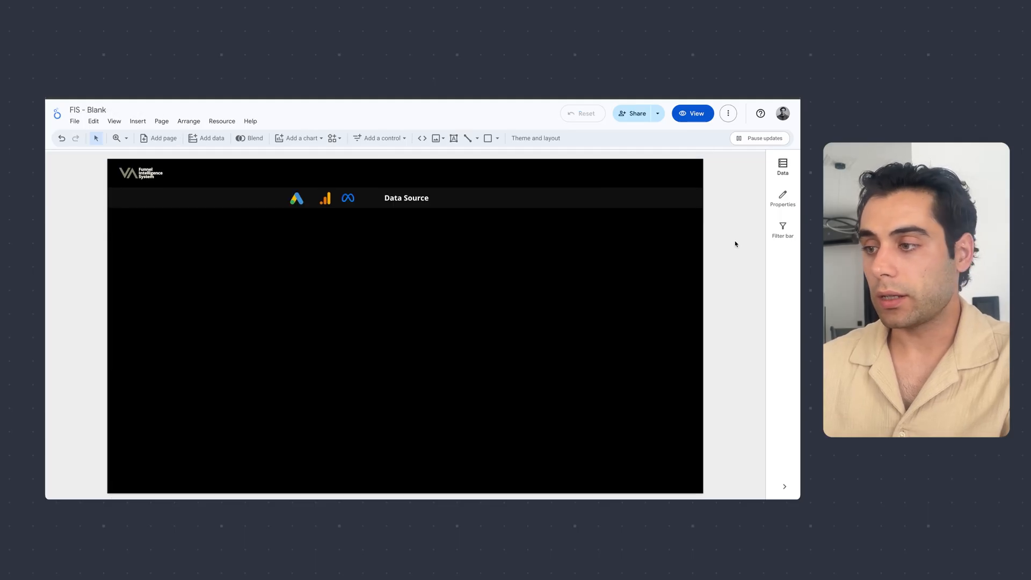
scroll(736, 272, down, 1)
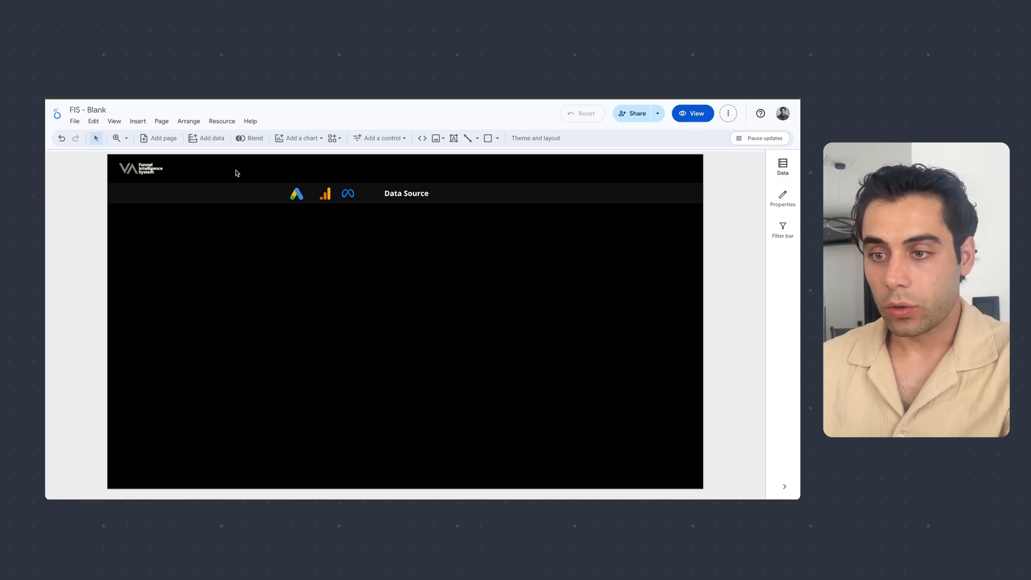
- Add a new page to the FIS - Blank report
click(158, 145)
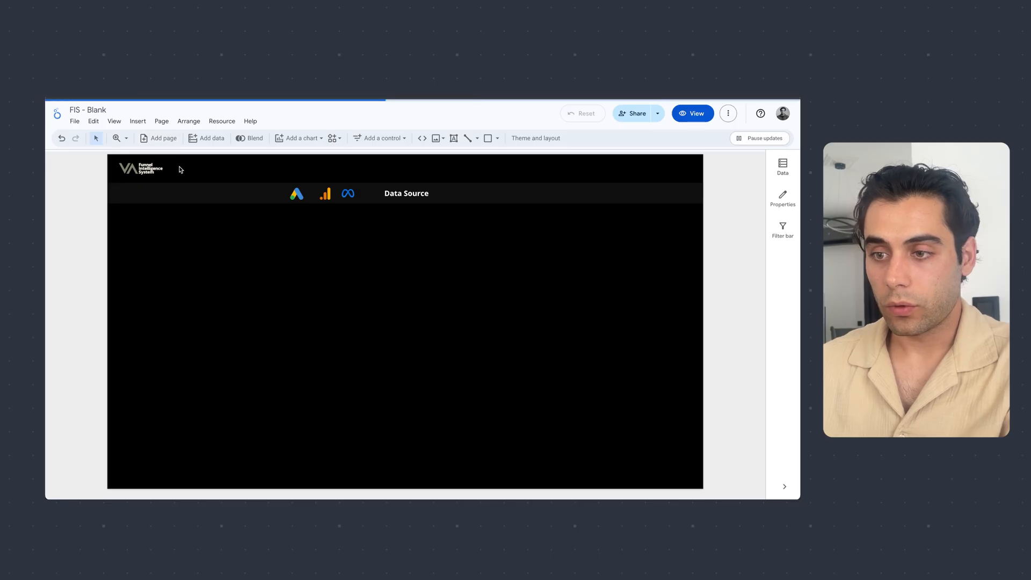
scroll(421, 331, down, 1)
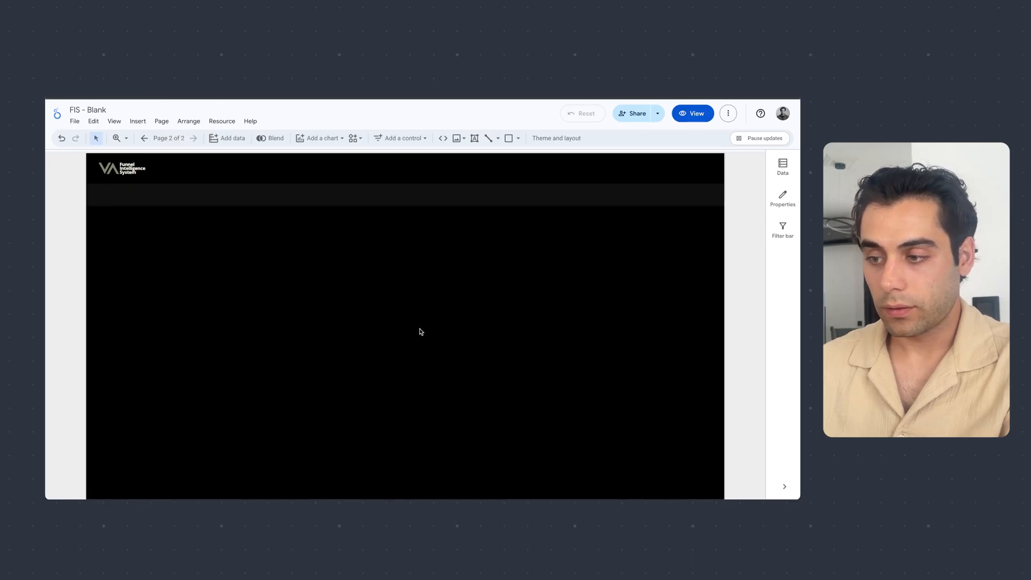
scroll(417, 337, down, 2)
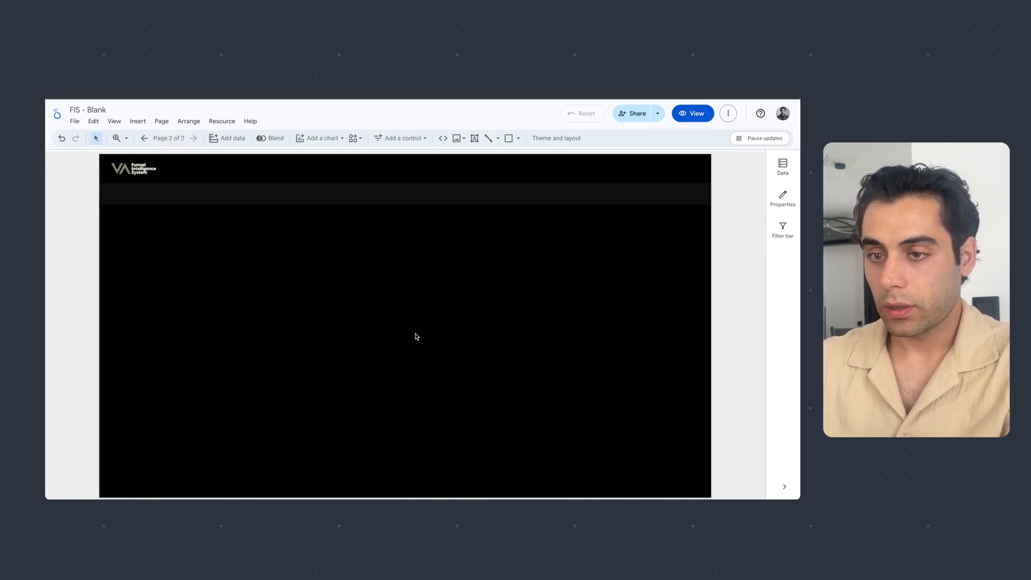
scroll(417, 336, down, 1)
scroll(417, 336, up, 1)
scroll(413, 340, down, 2)
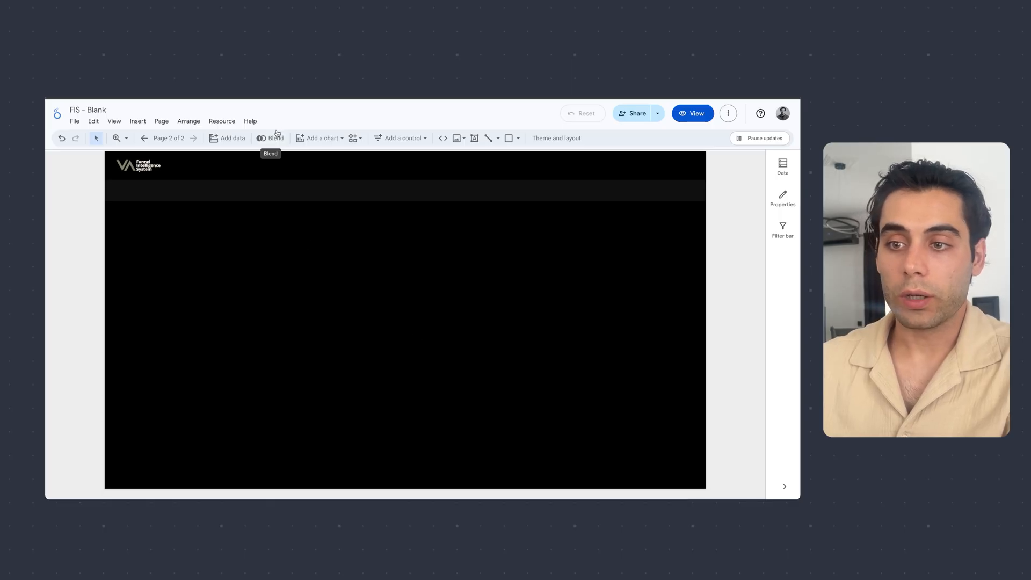
- Connect the report to Google Analytics, adding the GA4 - Google Merch Shop property found by searching accounts for "demo"
click(232, 139)
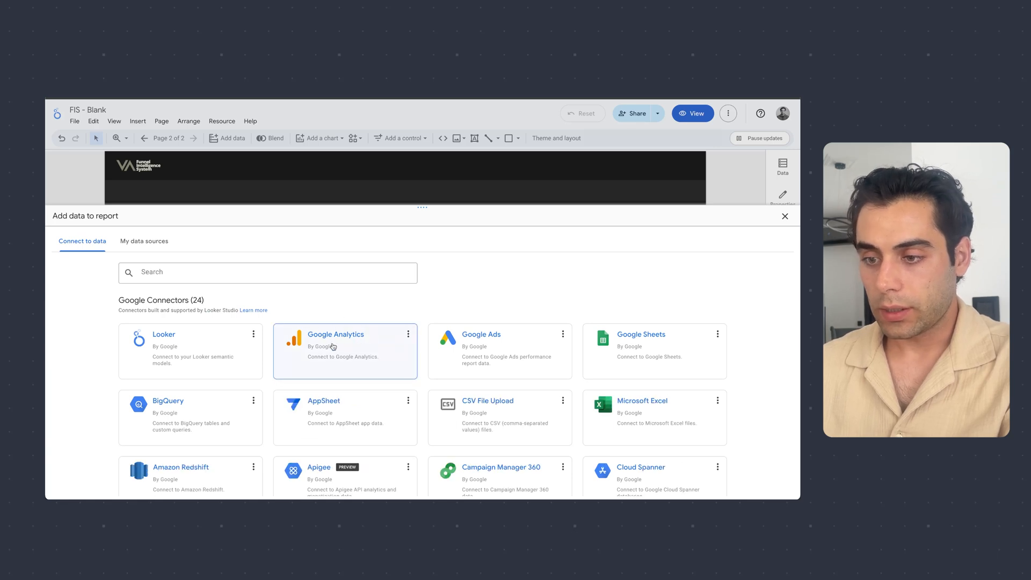
click(333, 343)
click(161, 303)
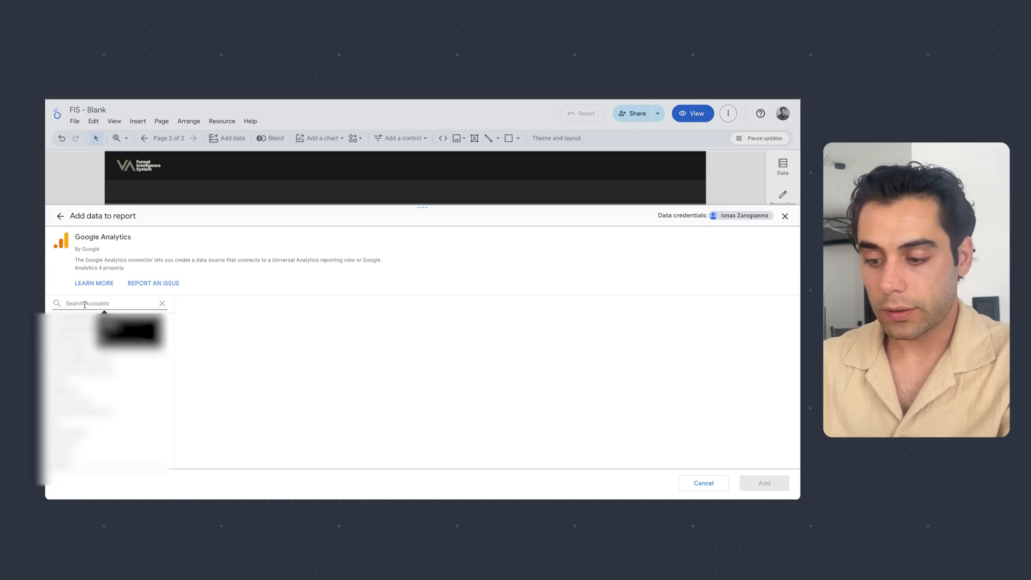
text(demo)
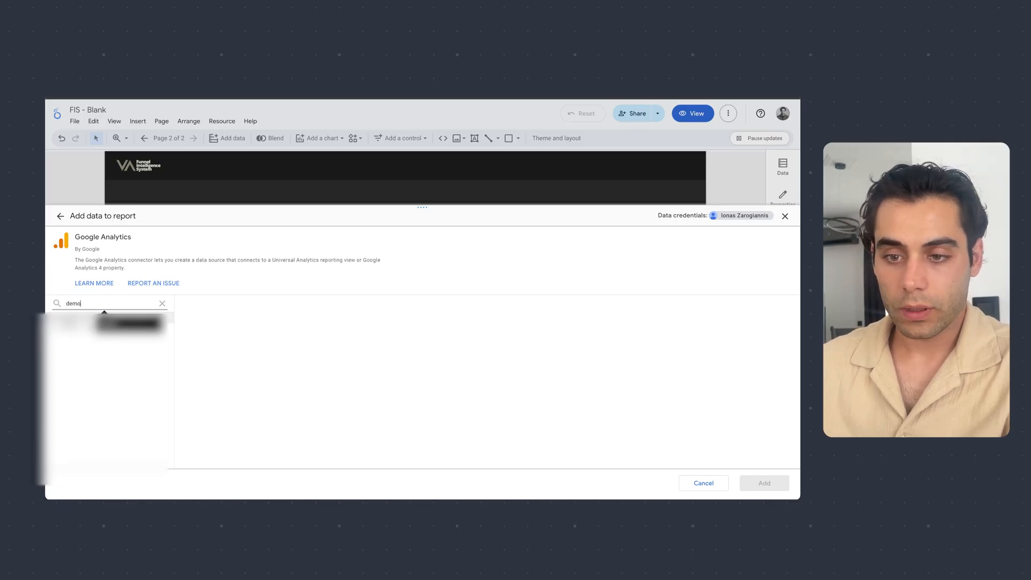
click(97, 318)
click(221, 337)
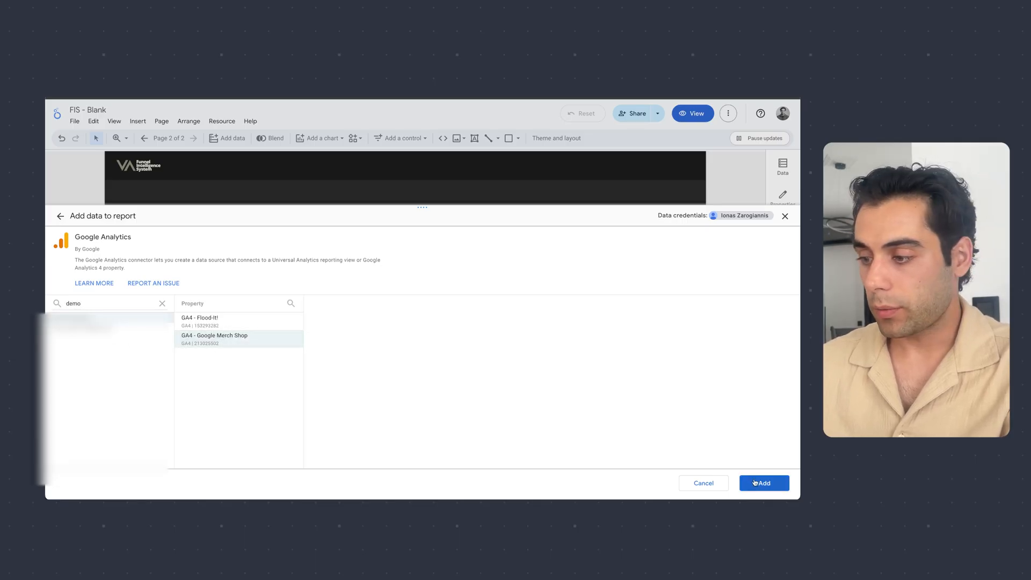
click(764, 482)
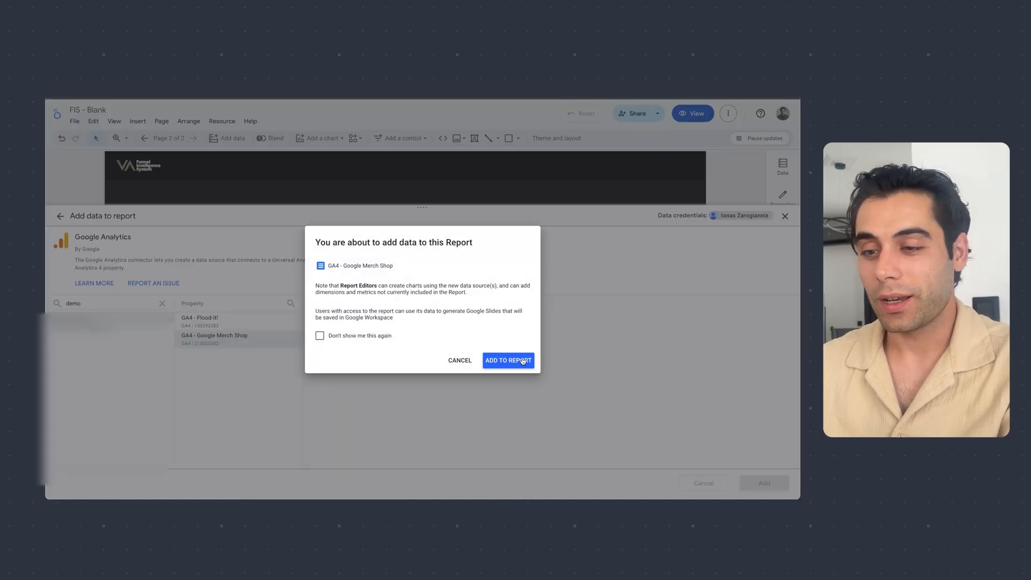
click(523, 360)
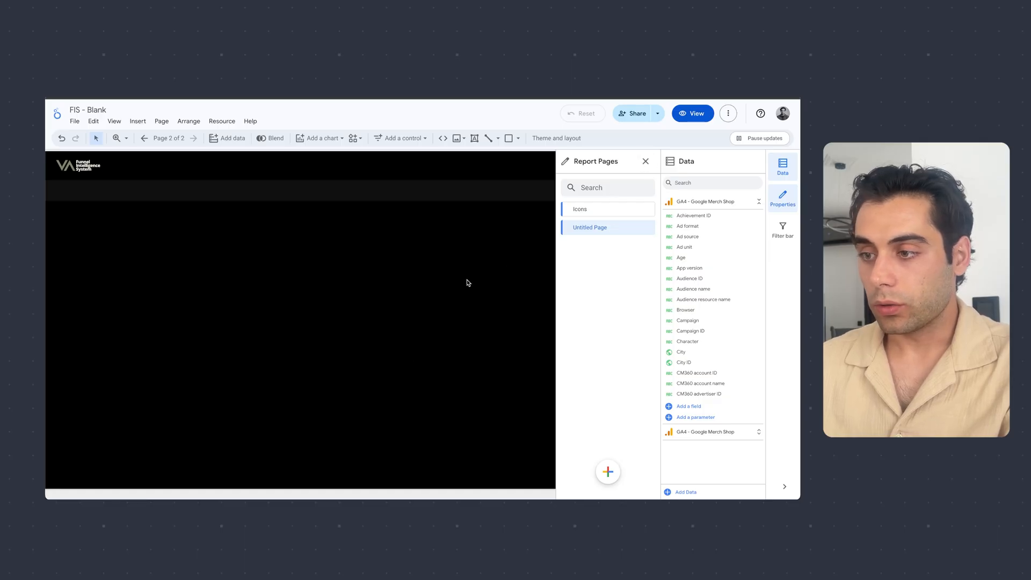
- Copy the Google Analytics icon and the Data Source title from the Icons page and paste them onto the new page
click(597, 211)
click(228, 192)
shift+click(294, 191)
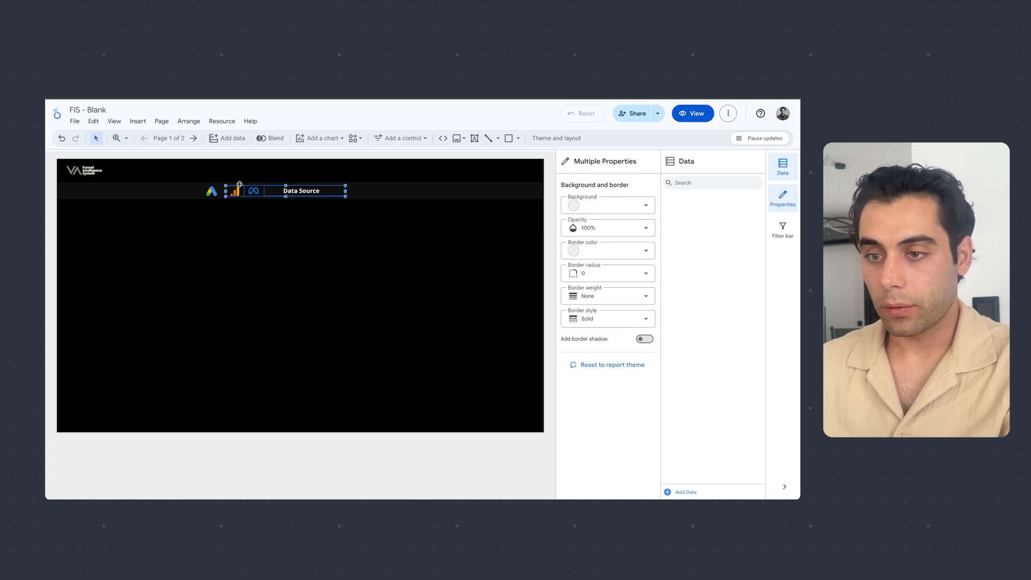
right_click(299, 196)
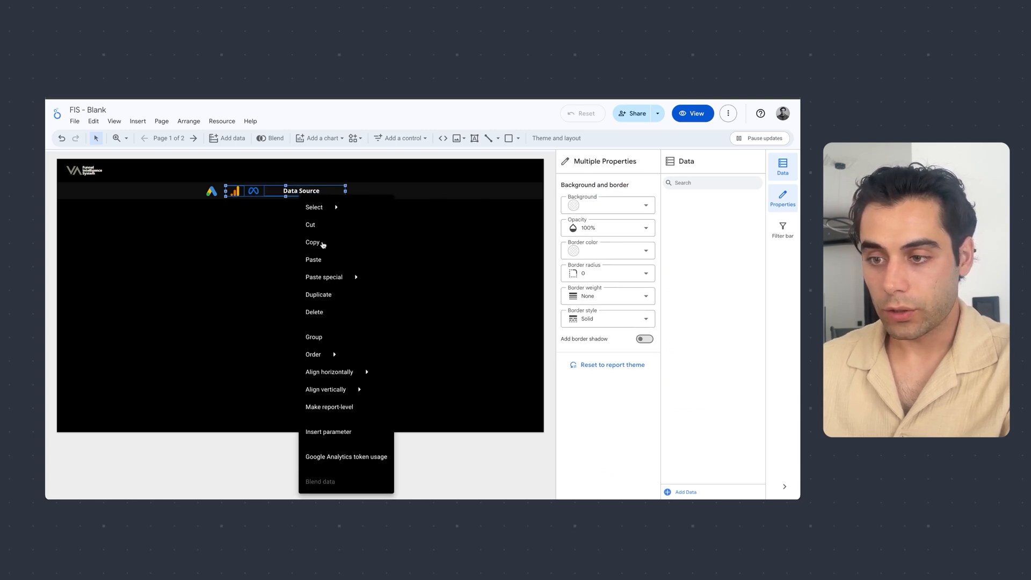
click(322, 245)
click(194, 139)
right_click(263, 189)
click(299, 254)
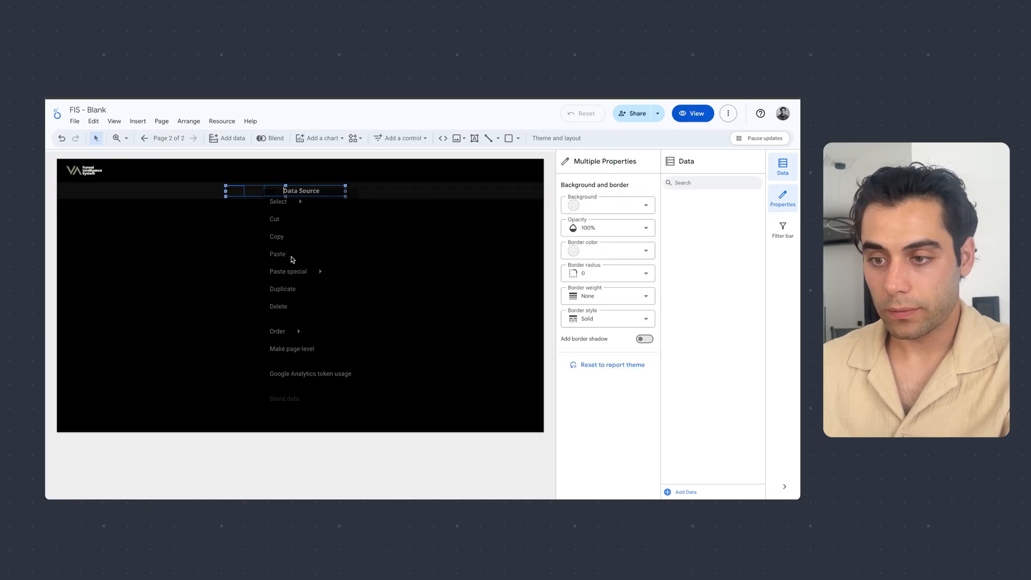
- Nudge the Google Analytics icon in the header band closer to the title text
click(237, 191)
key(Right)
key(Right)
key(Right)
key(Right)
key(Right)
key(Right)
key(Right)
key(Right)
key(Right)
key(Right)
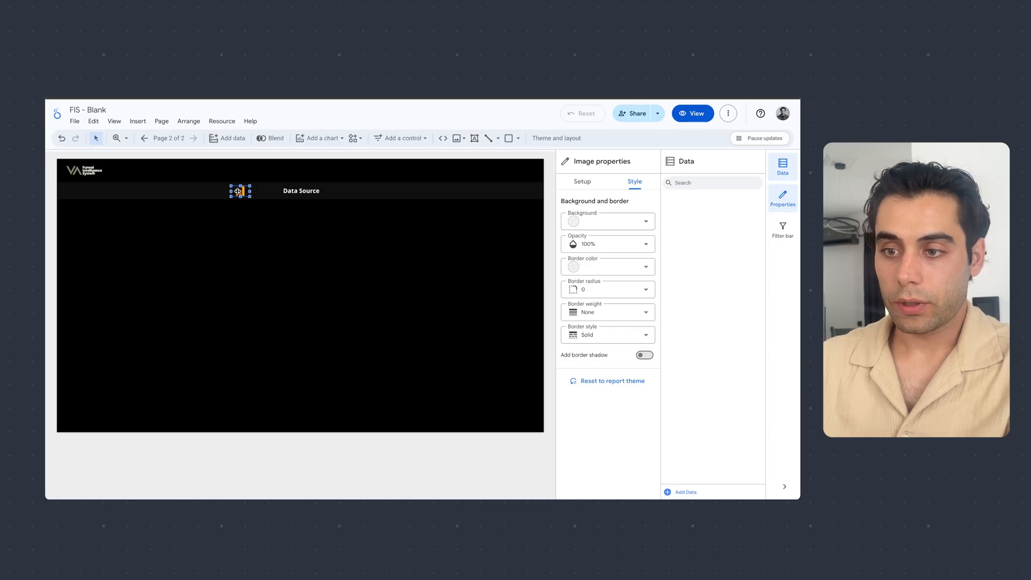
- Replace the Data Source title text with "Items Sold per Source / Medium"
click(297, 190)
double_click(297, 190)
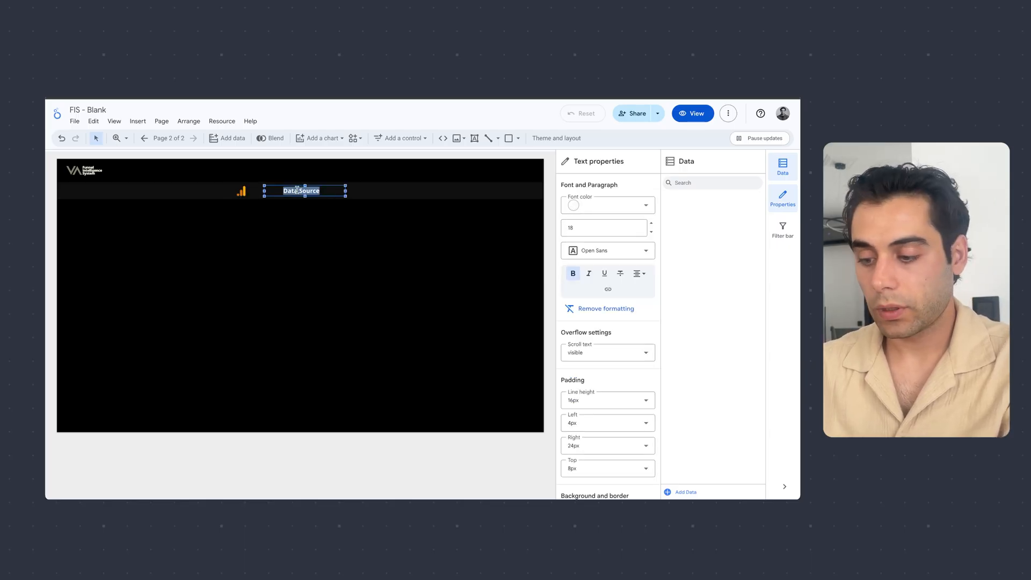
text(Items)
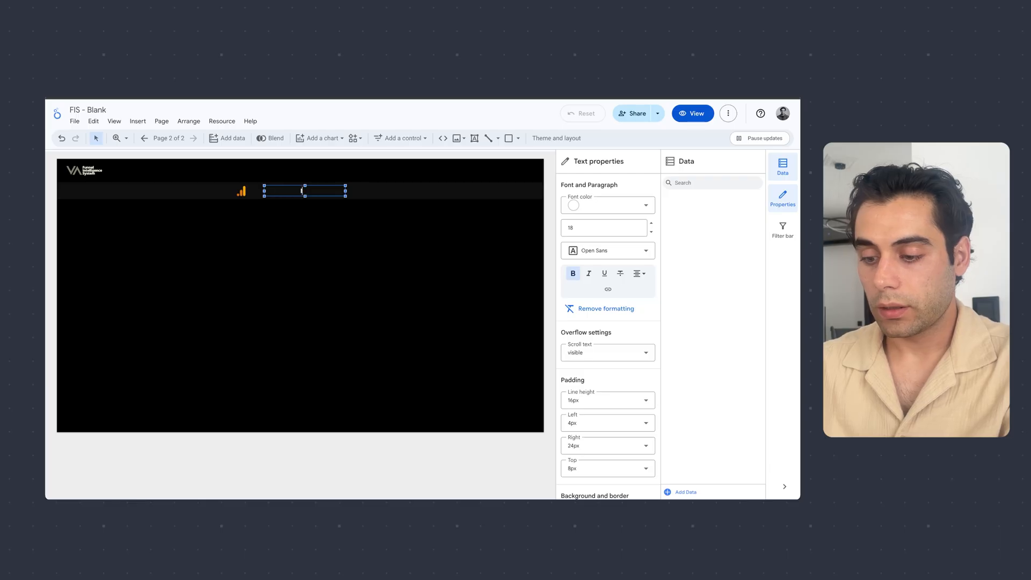
text( Sold)
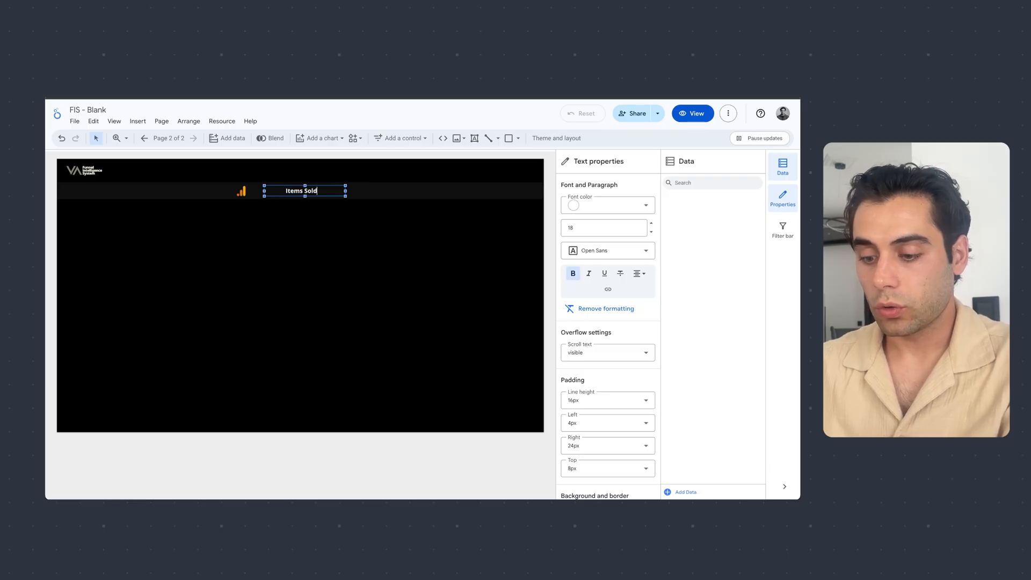
text( per Sour)
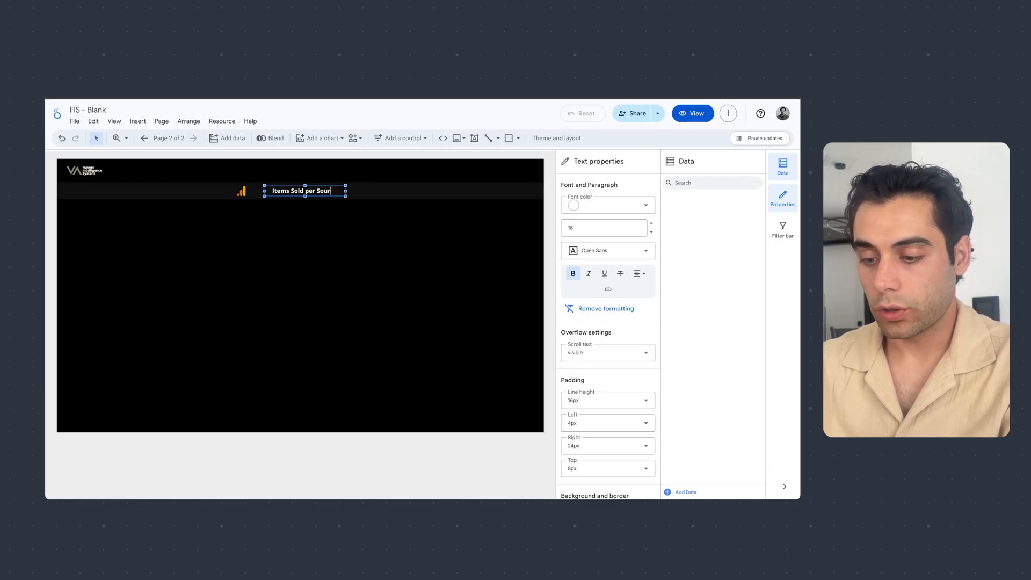
text(ce / Medium)
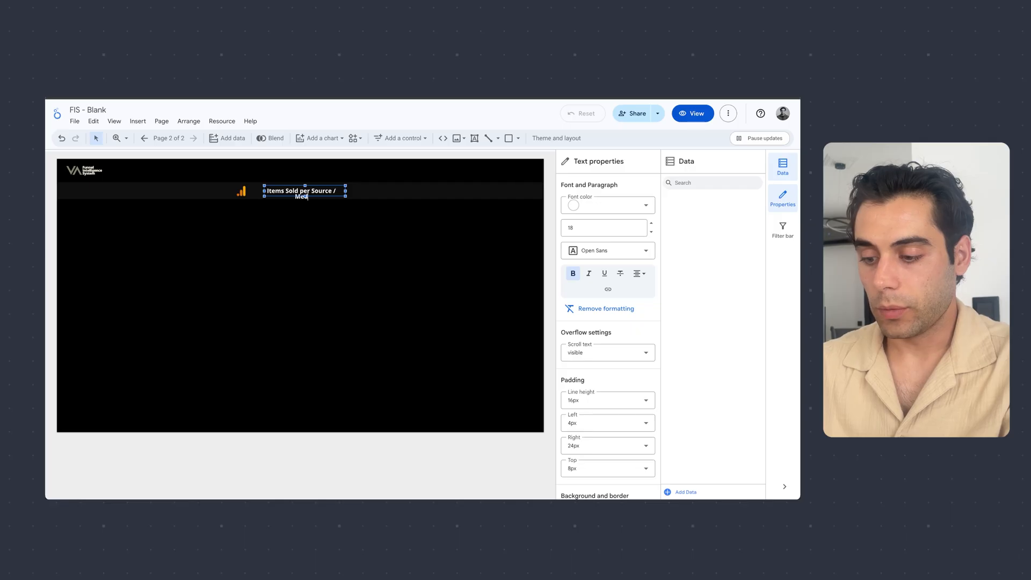
click(307, 234)
- Widen the title's text box so the title fits on one line and nudge it closer to the Google Analytics icon
click(342, 190)
drag(344, 191, 371, 191)
key(Left)
key(Left)
key(Left)
key(Left)
key(Left)
key(Left)
key(Left)
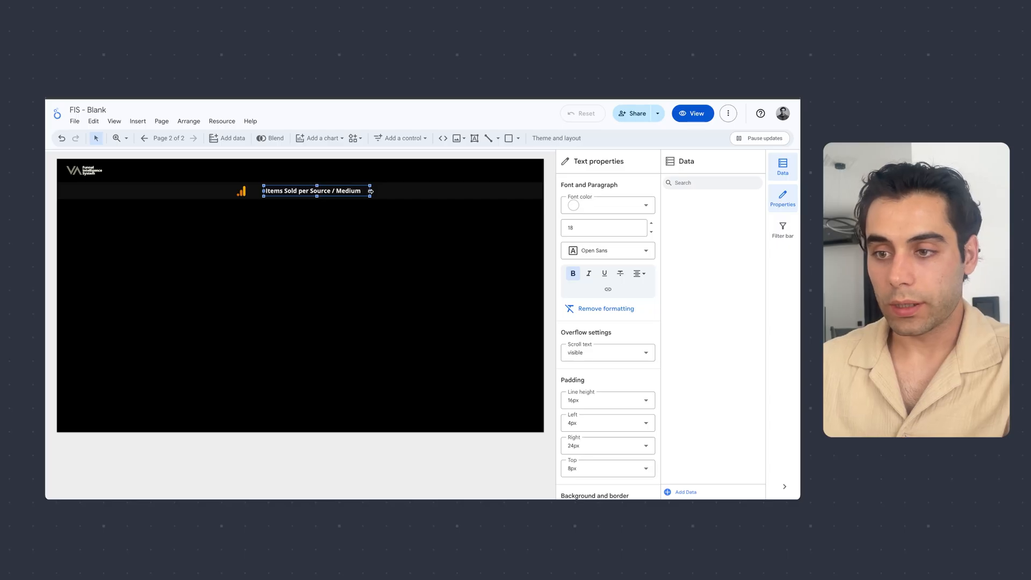
key(Left)
key(Left)
key(Left)
key(Left)
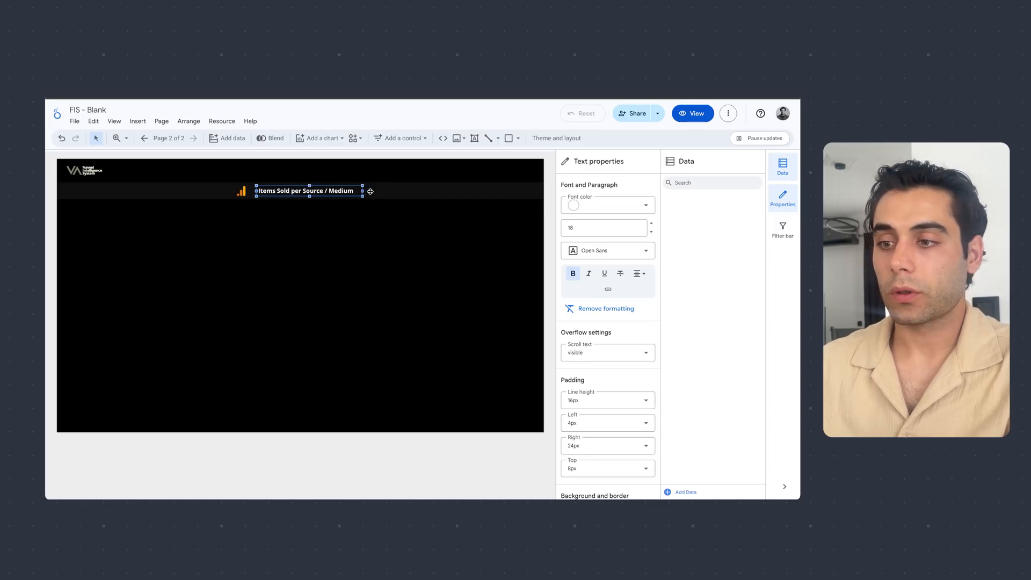
click(374, 252)
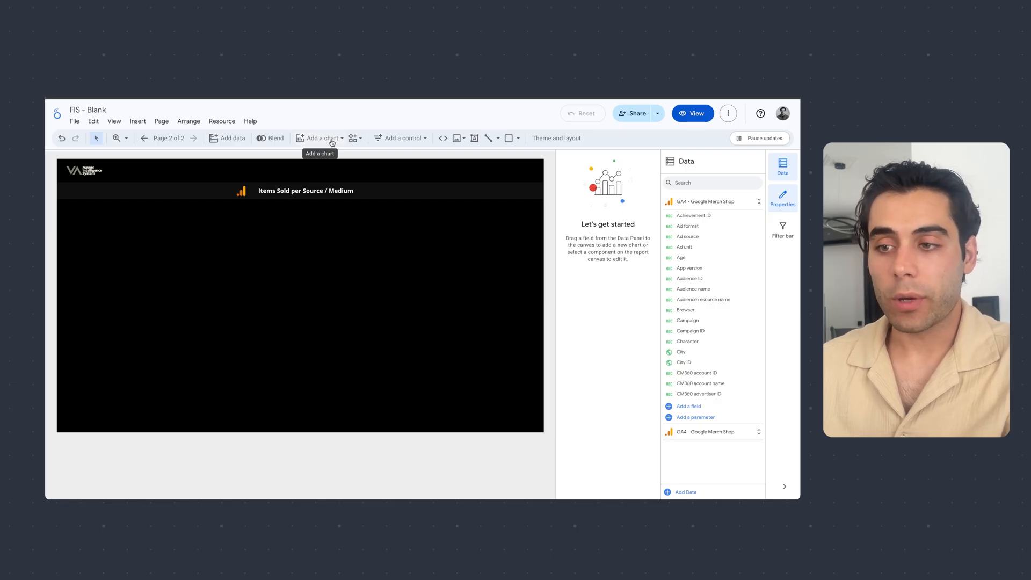
- Add a date range control at the right end of the page's top strip, opposite the logo
click(406, 138)
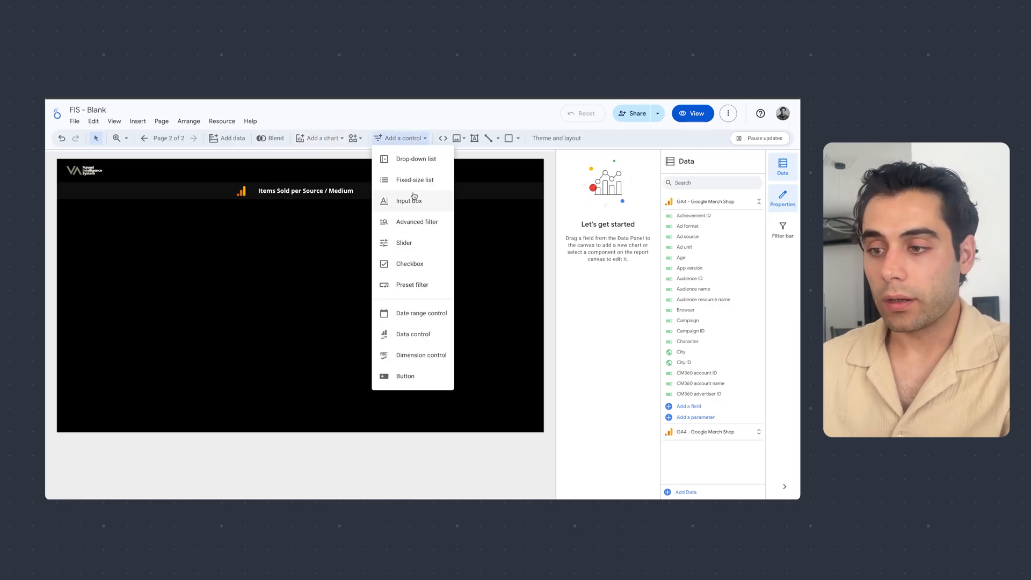
click(414, 313)
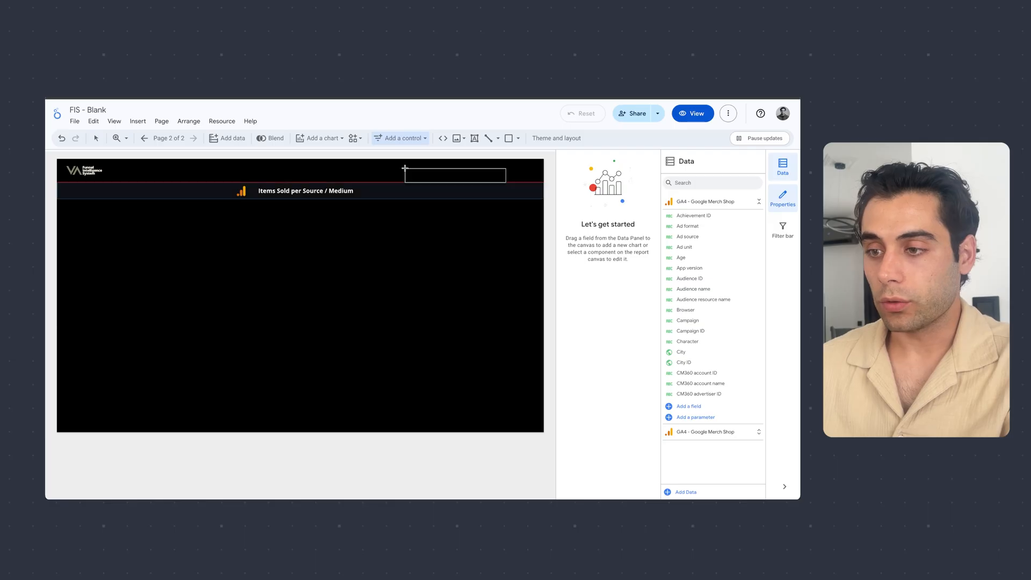
drag(403, 164, 534, 179)
click(460, 279)
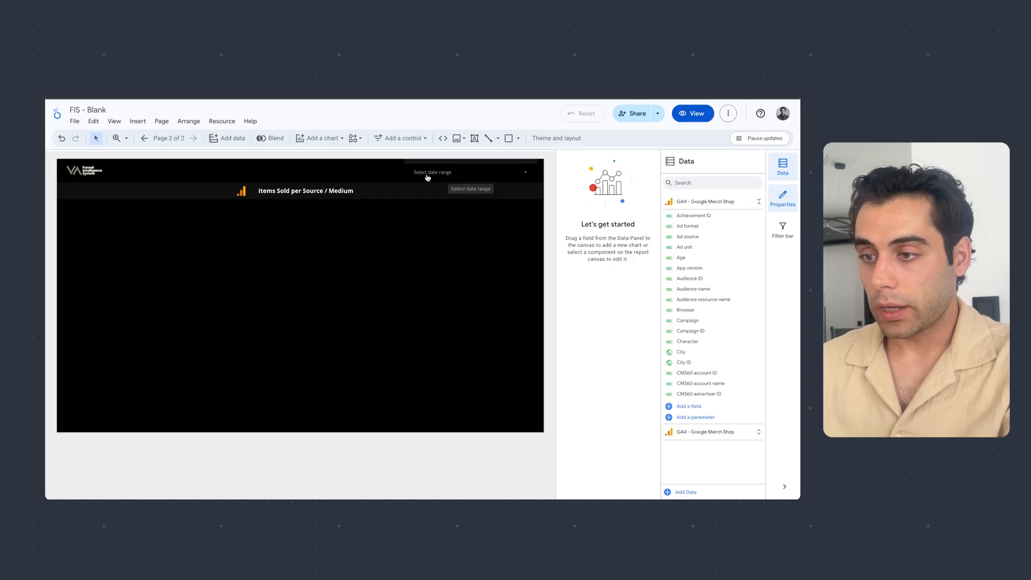
click(398, 138)
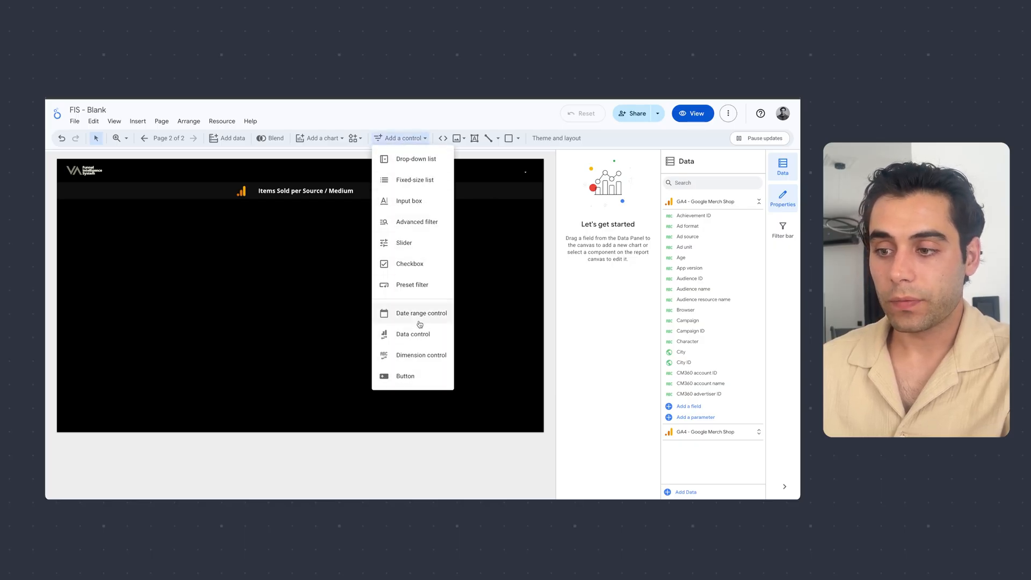
click(332, 287)
- Set the date range control's background color to dark grey
click(483, 173)
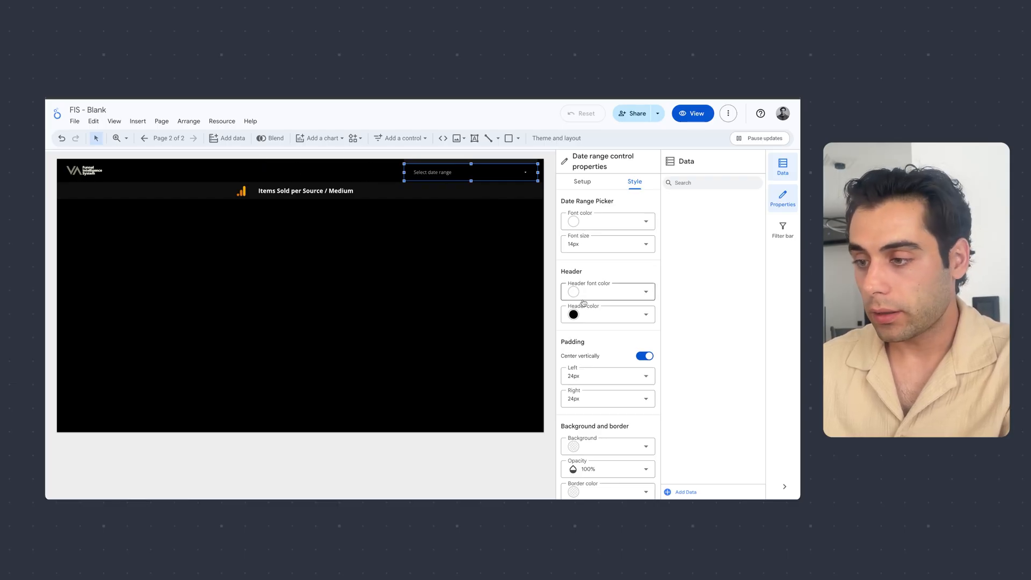
scroll(610, 376, down, 1)
click(642, 433)
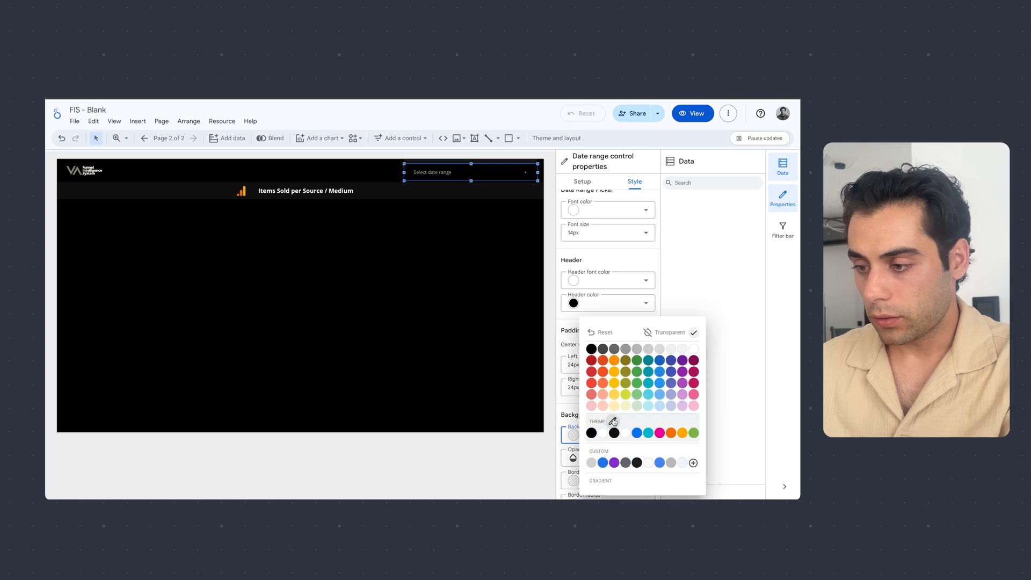
click(604, 351)
click(469, 367)
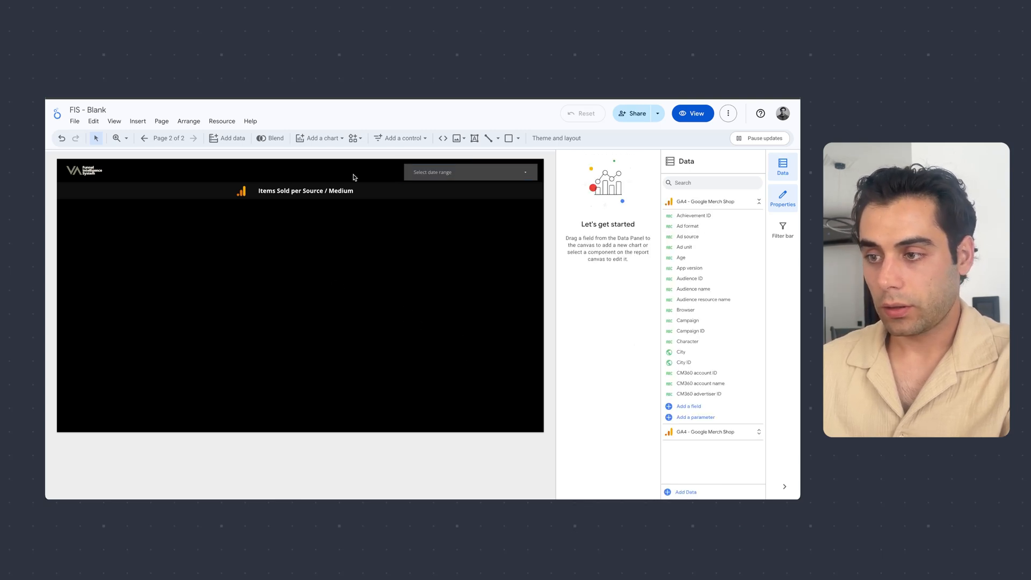
- Make the date range control report-level
right_click(435, 180)
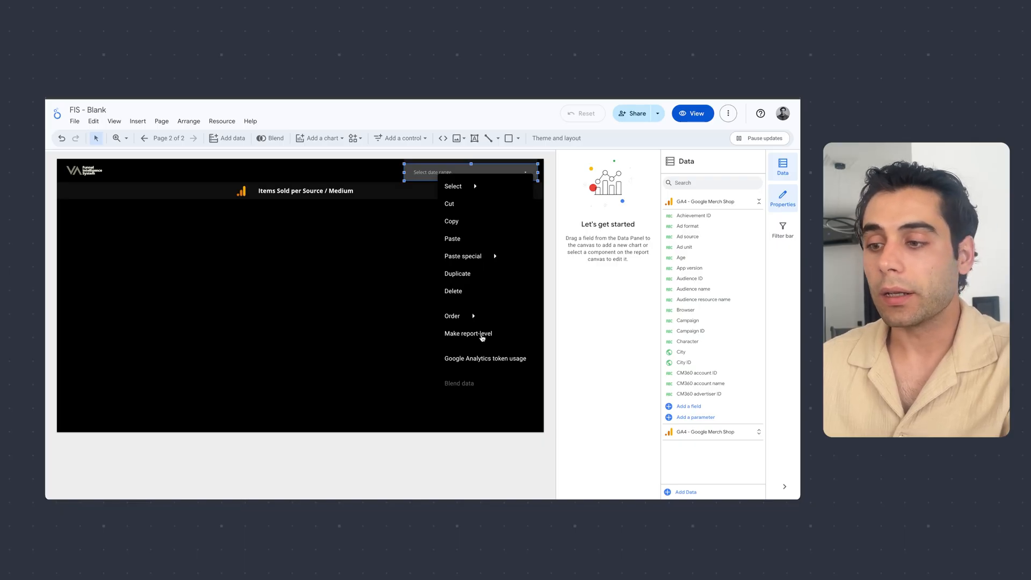
click(482, 333)
click(419, 323)
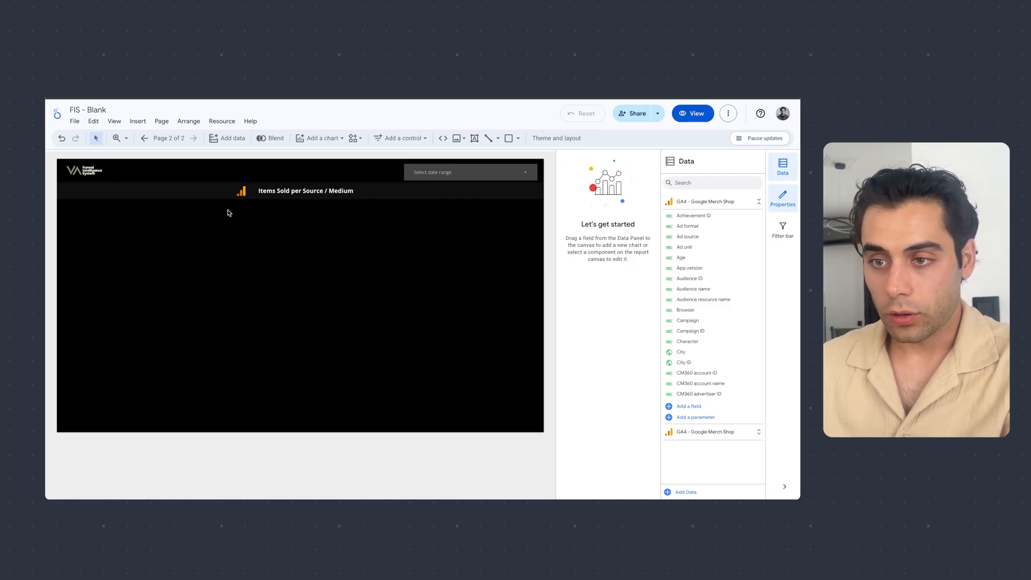
- Add a table with heatmap below the title, fit its width within the page margins, and nudge it slightly upward
click(322, 139)
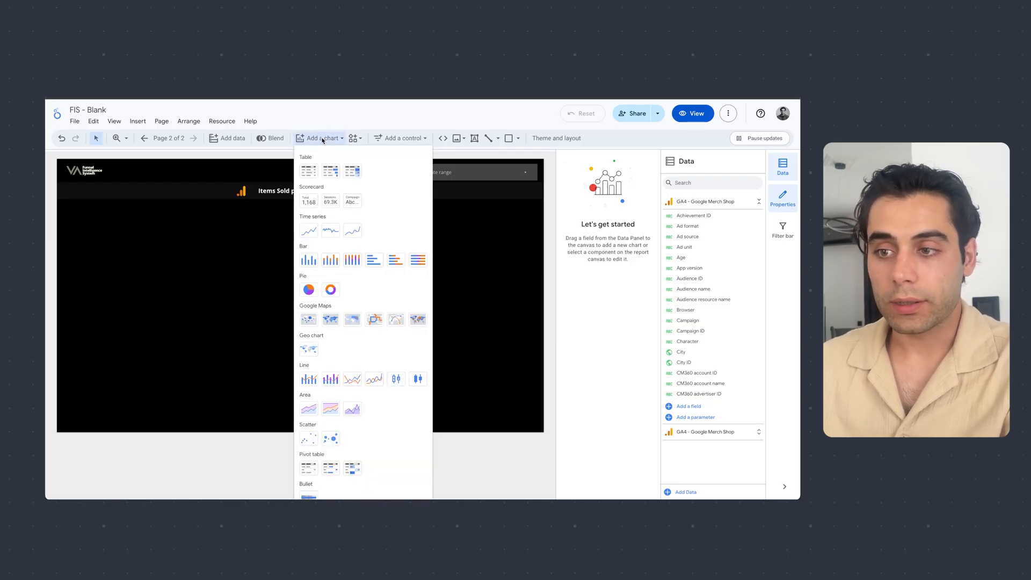
click(354, 176)
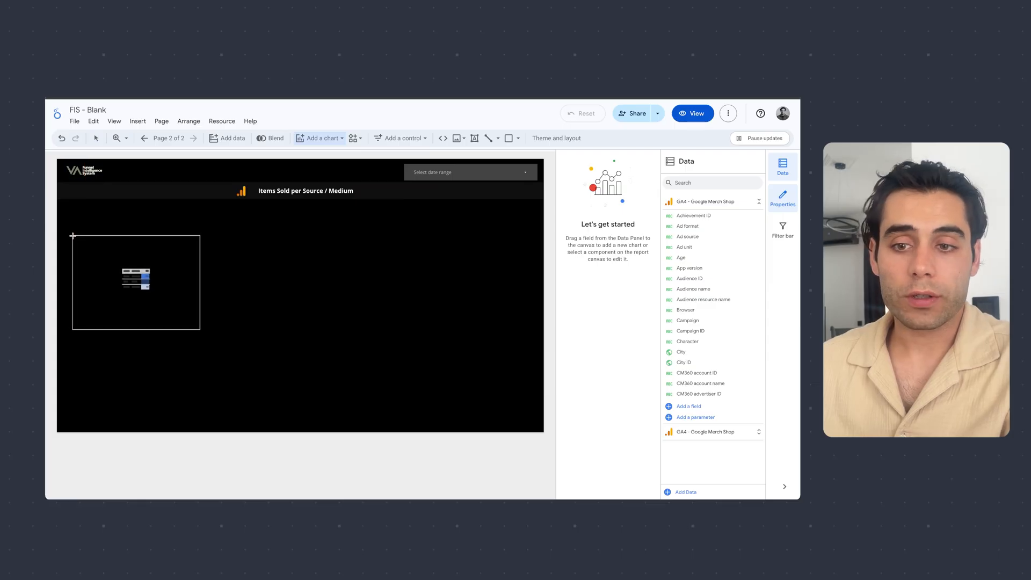
drag(65, 227, 535, 310)
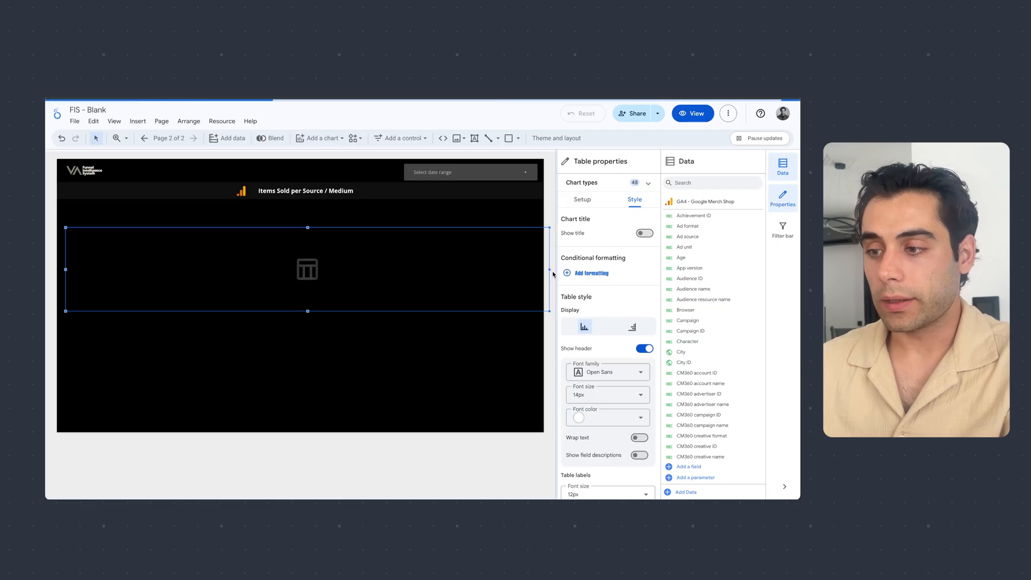
drag(550, 270, 535, 269)
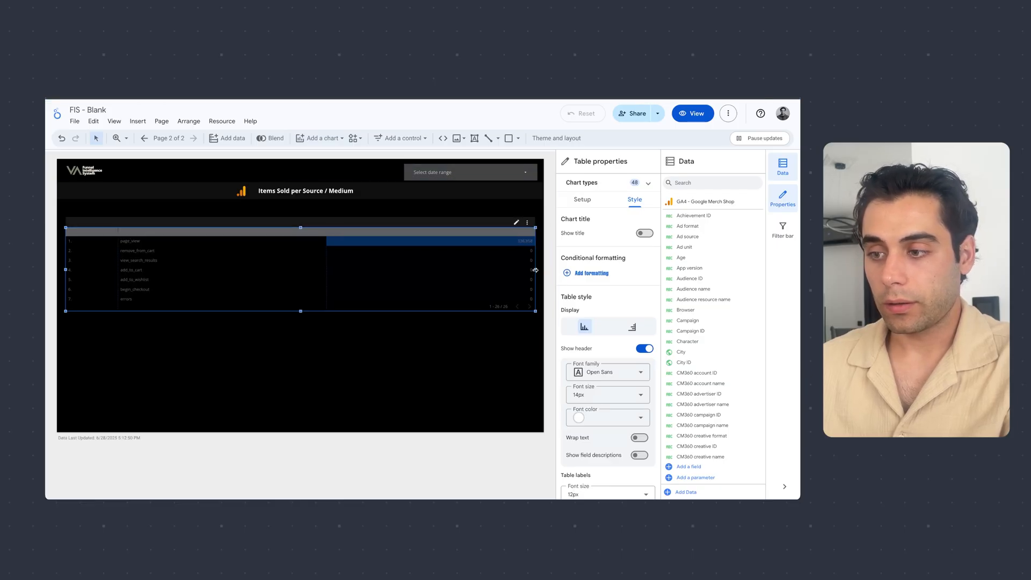
click(369, 386)
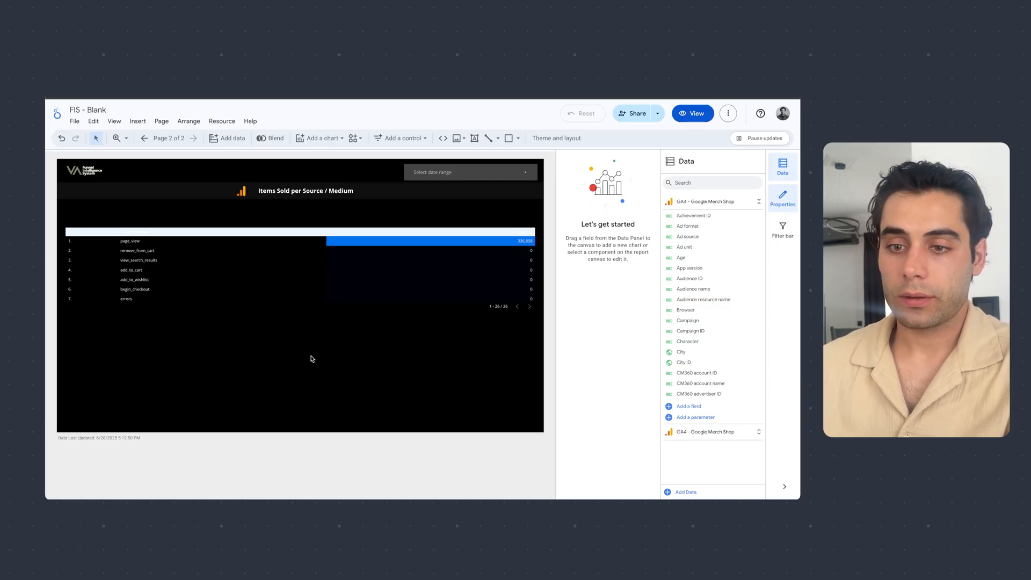
drag(257, 259, 258, 258)
click(353, 363)
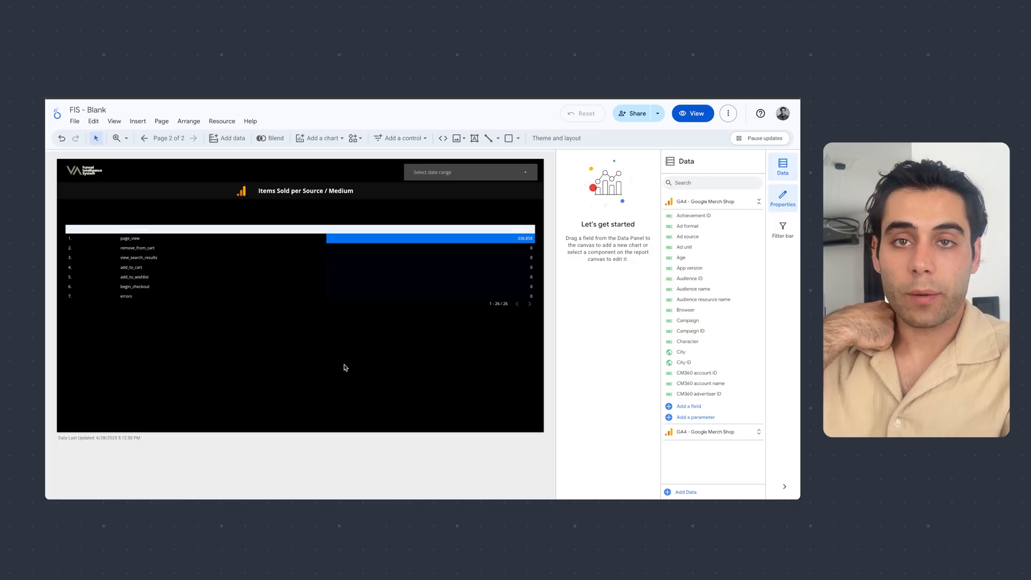
- Replace the heatmap table's Event name dimension with Session source / medium
click(271, 280)
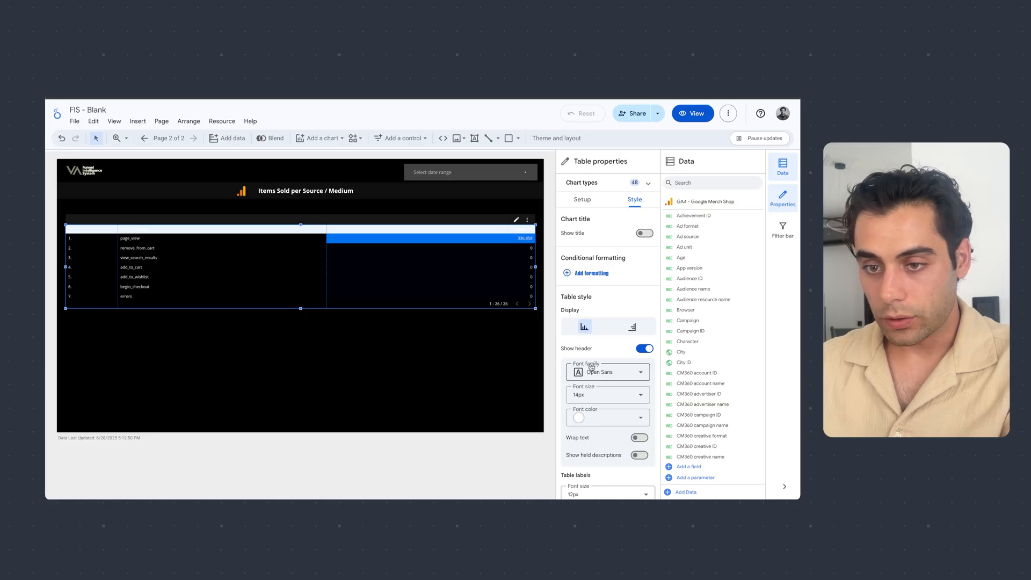
scroll(604, 357, down, 1)
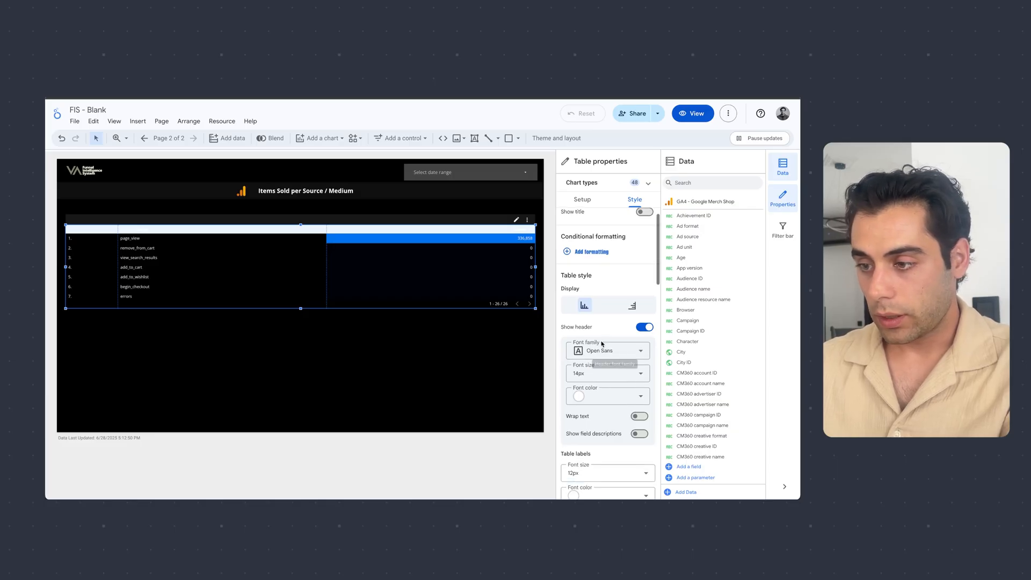
click(581, 199)
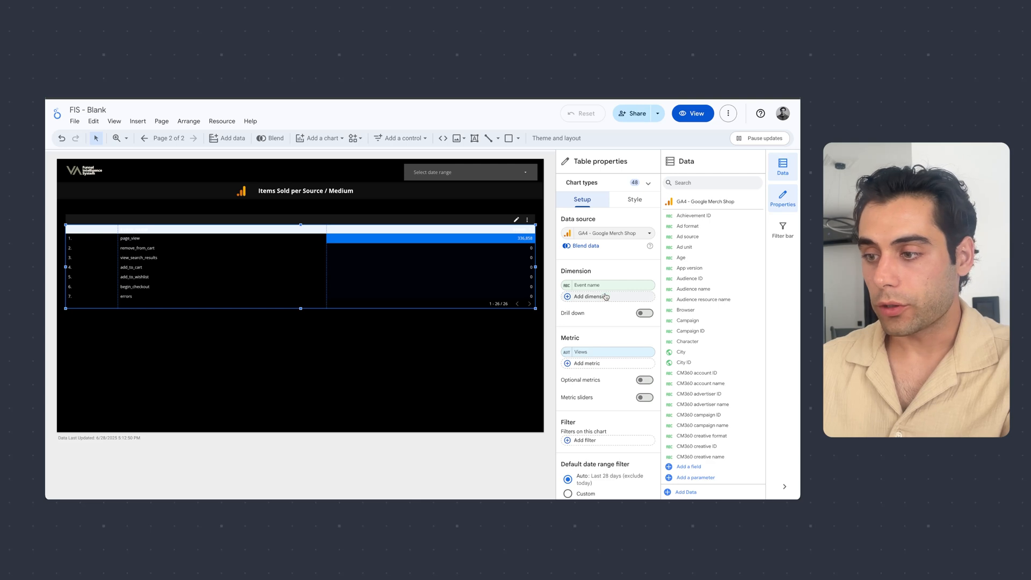
mouse_move(624, 287)
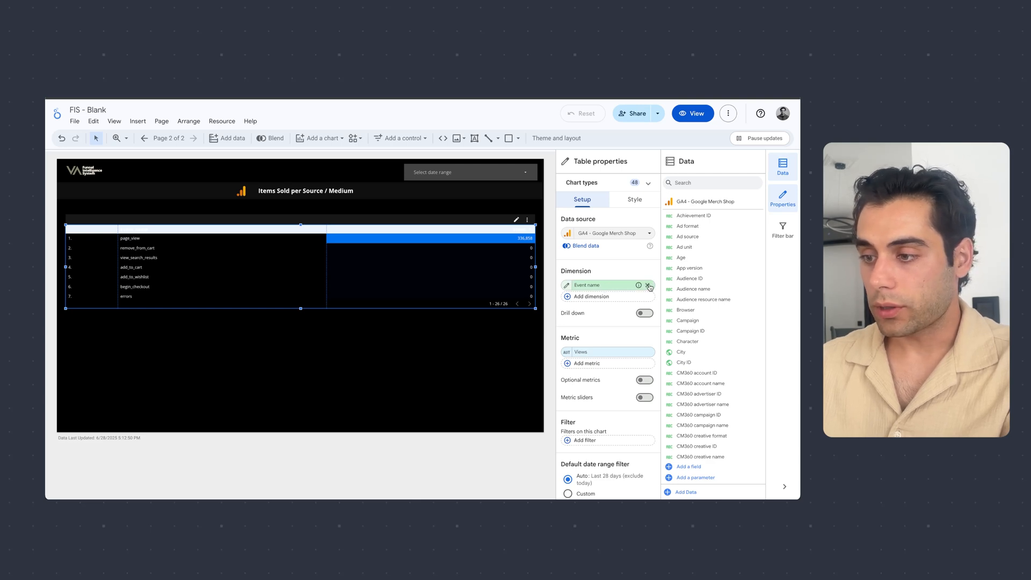
click(648, 285)
click(601, 289)
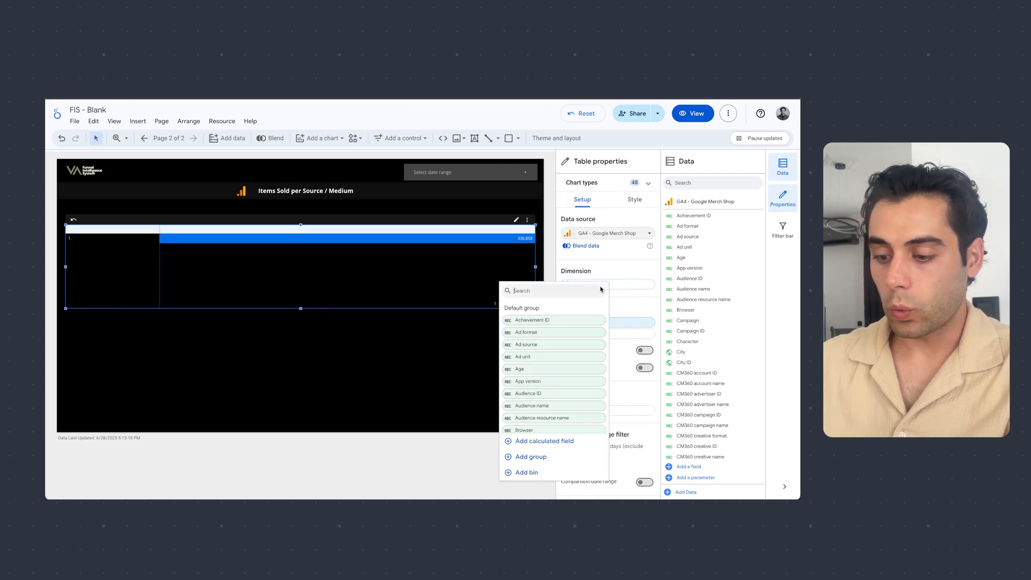
text(s)
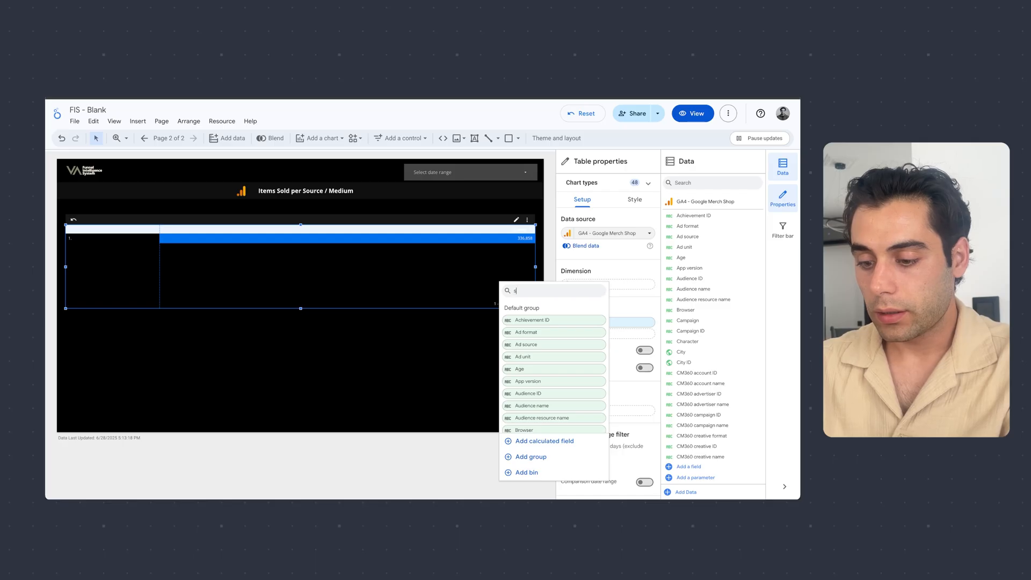
text(ession source)
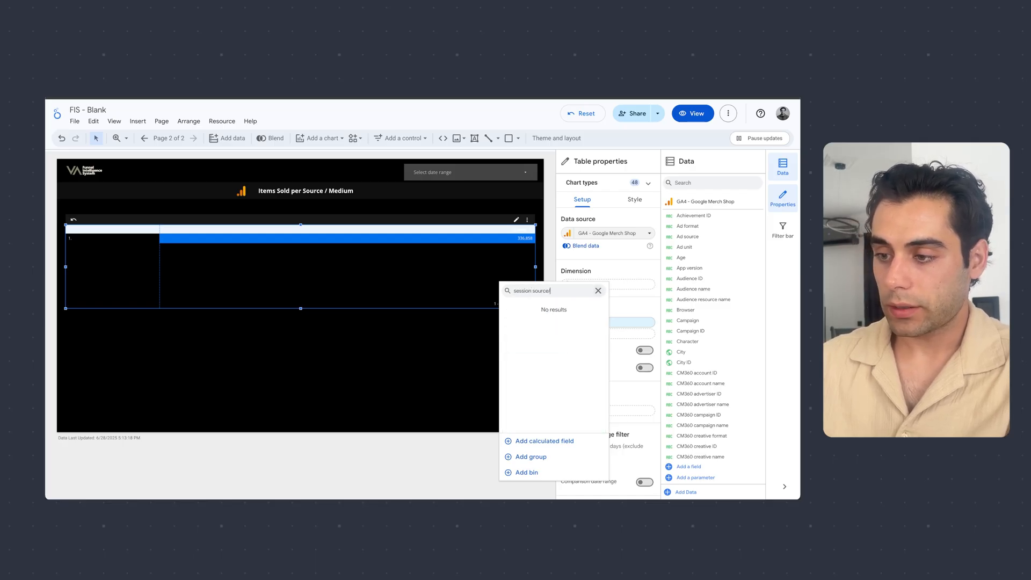
text(/)
key(BackSpace)
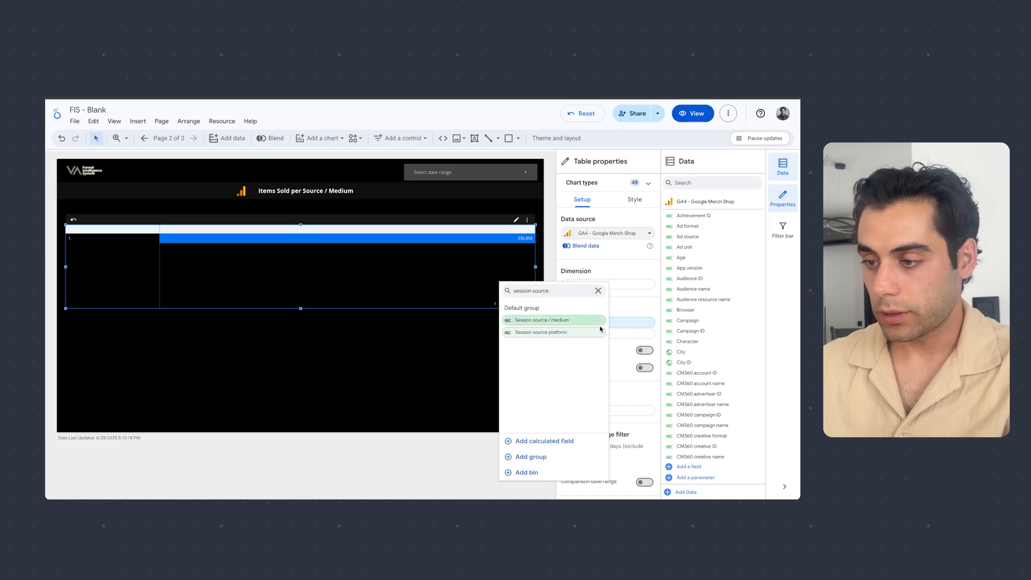
click(559, 324)
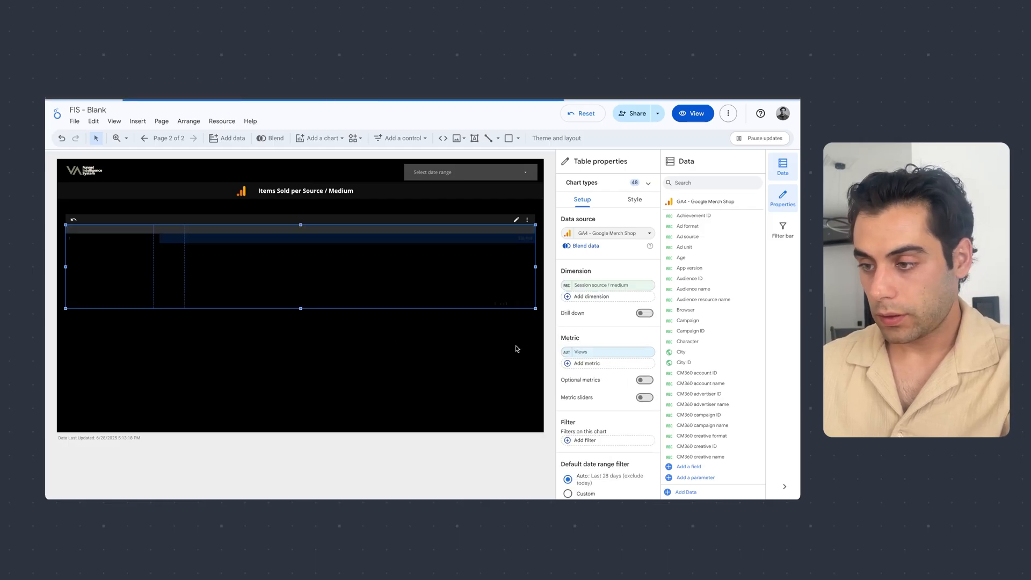
- Add Item name as the second dimension of the heatmap table
click(612, 301)
text(item nam)
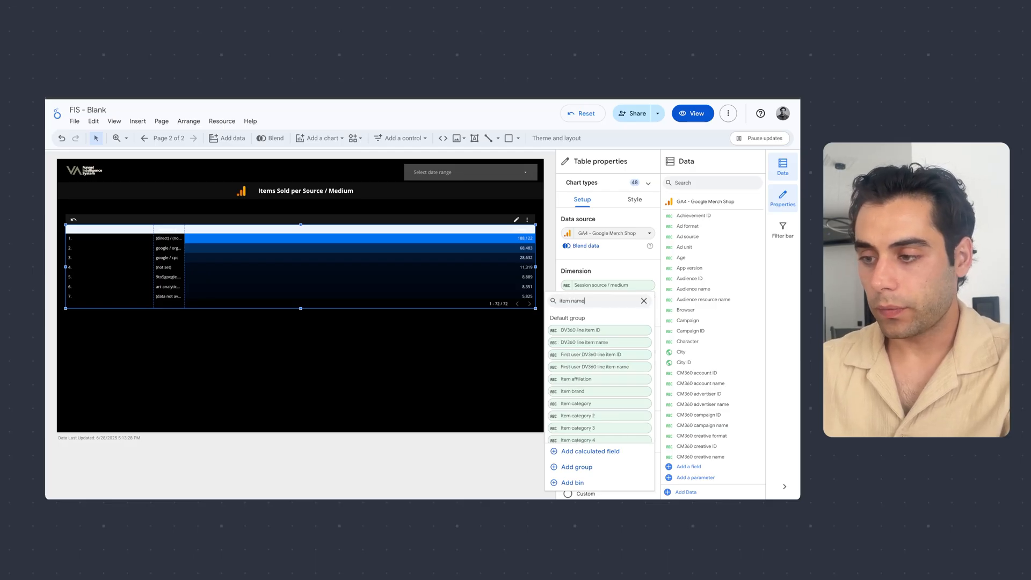
text(e)
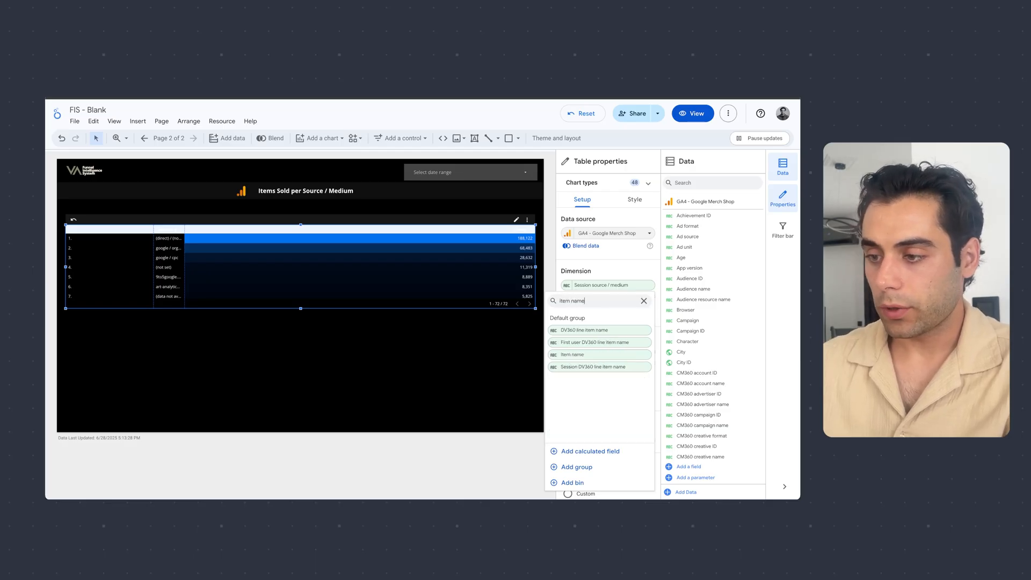
click(591, 355)
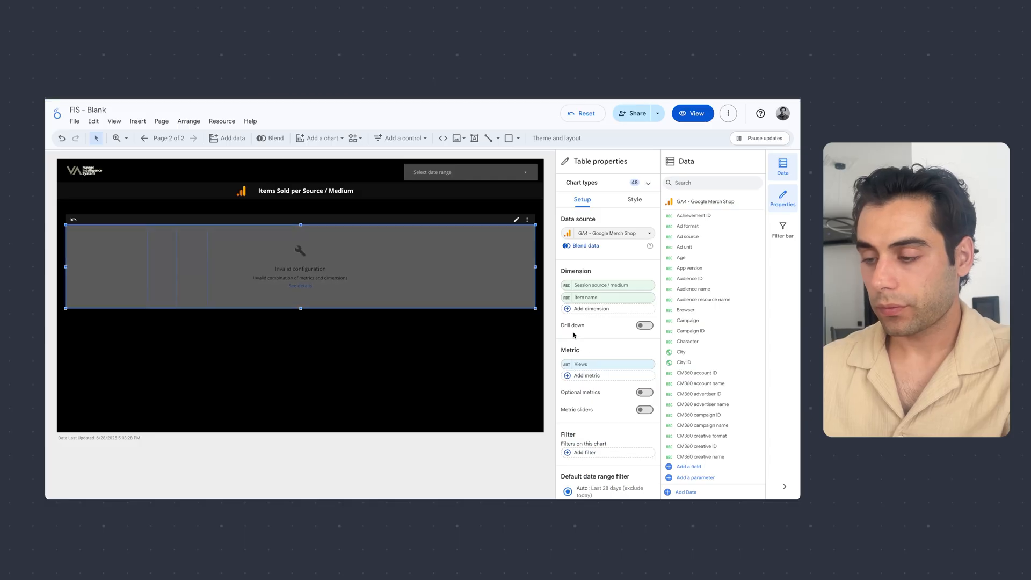
- Replace the heatmap table's Views metric with Total purchasers
click(651, 364)
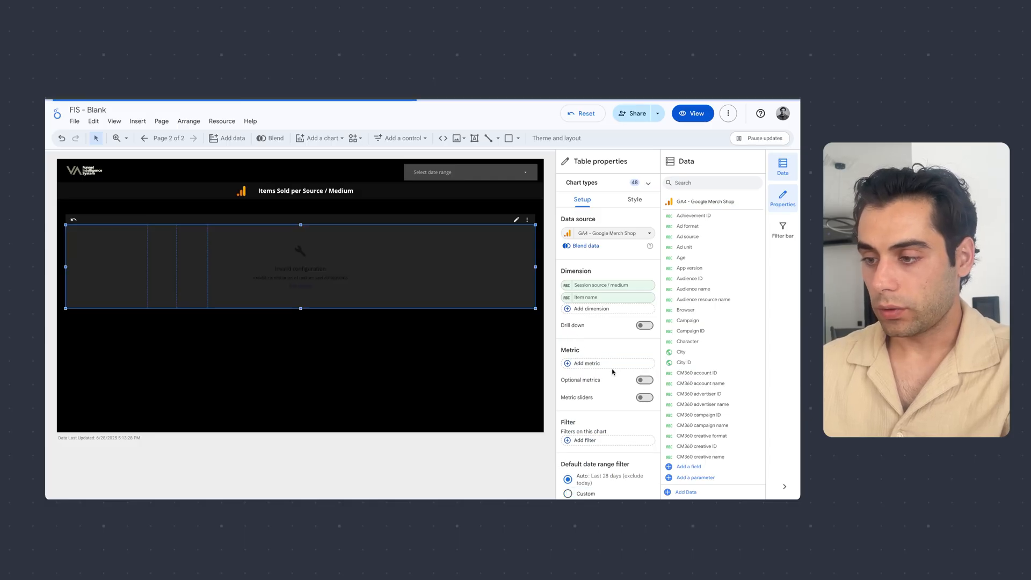
click(612, 365)
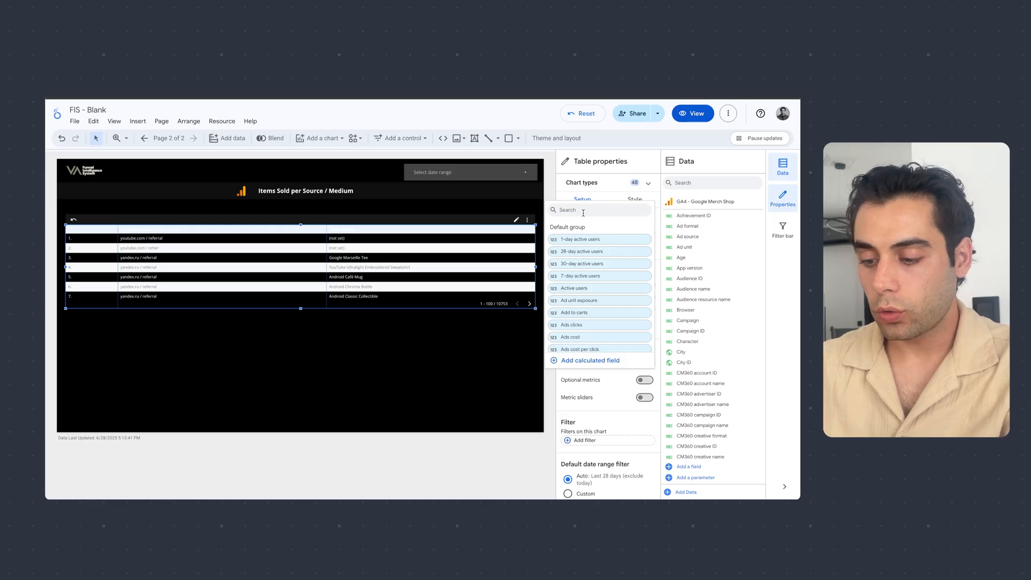
text(total purcha)
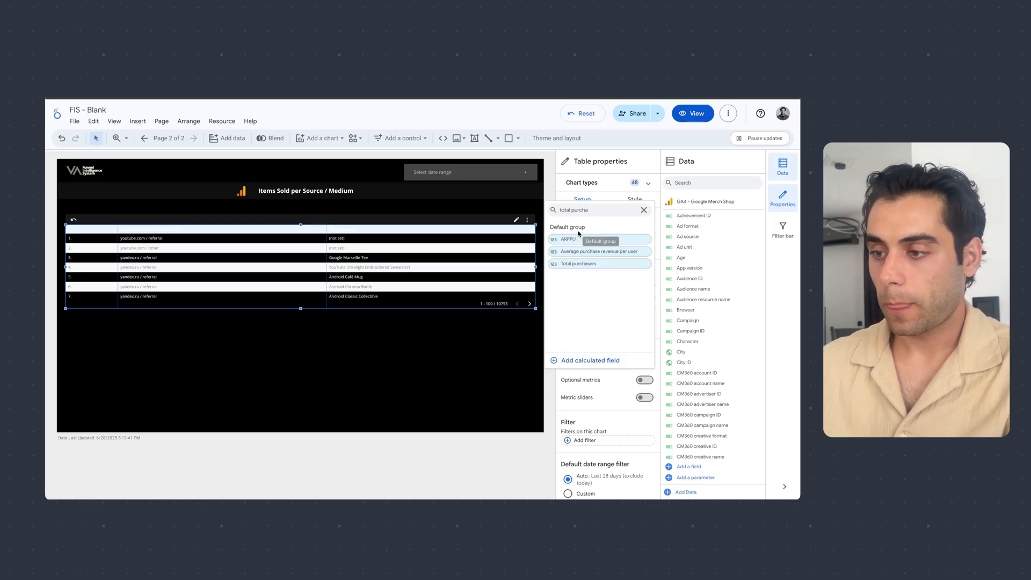
click(578, 263)
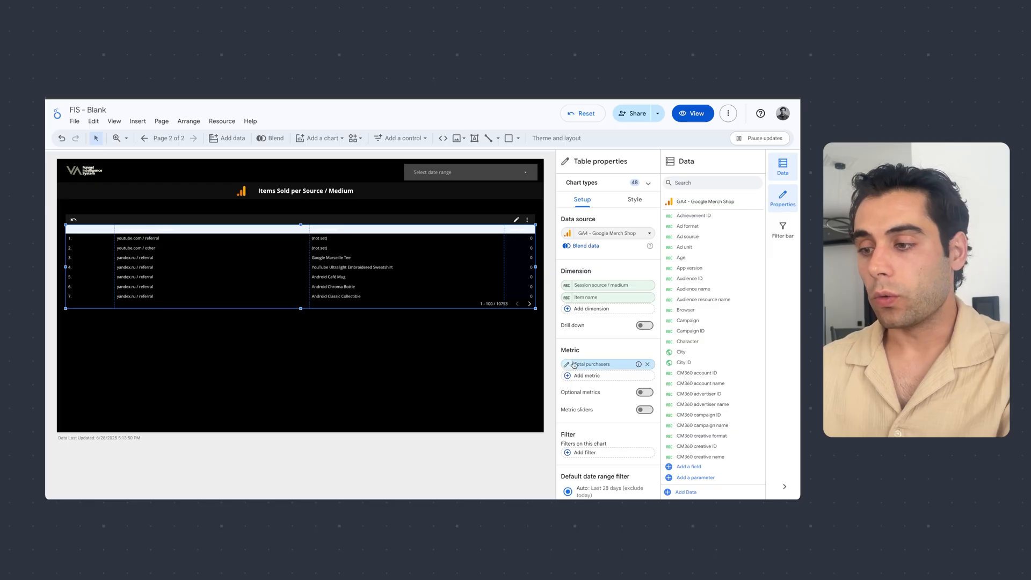
- Add Item revenue as a second metric of the heatmap table, after Total purchasers
scroll(605, 362, down, 1)
click(605, 361)
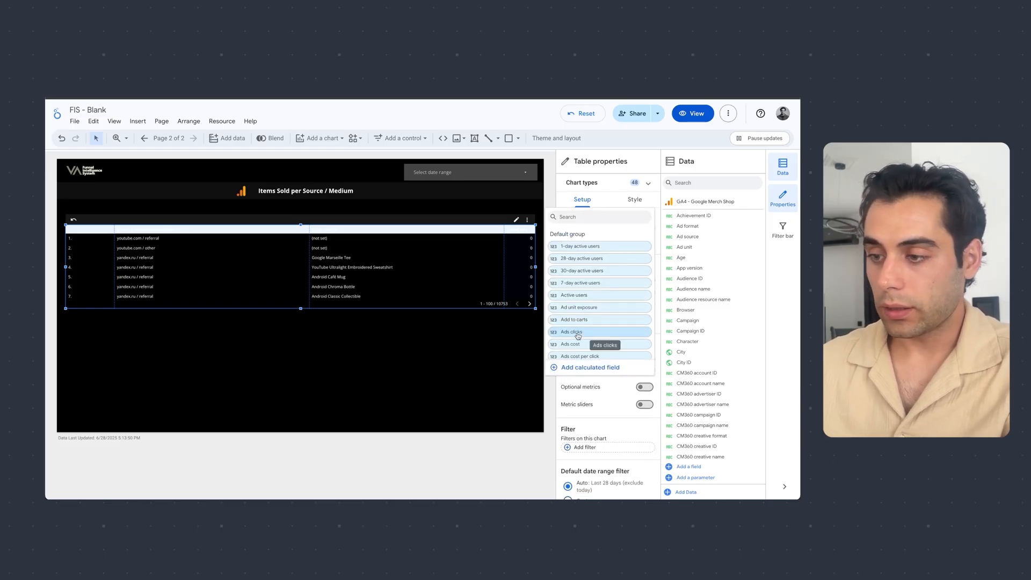
click(557, 402)
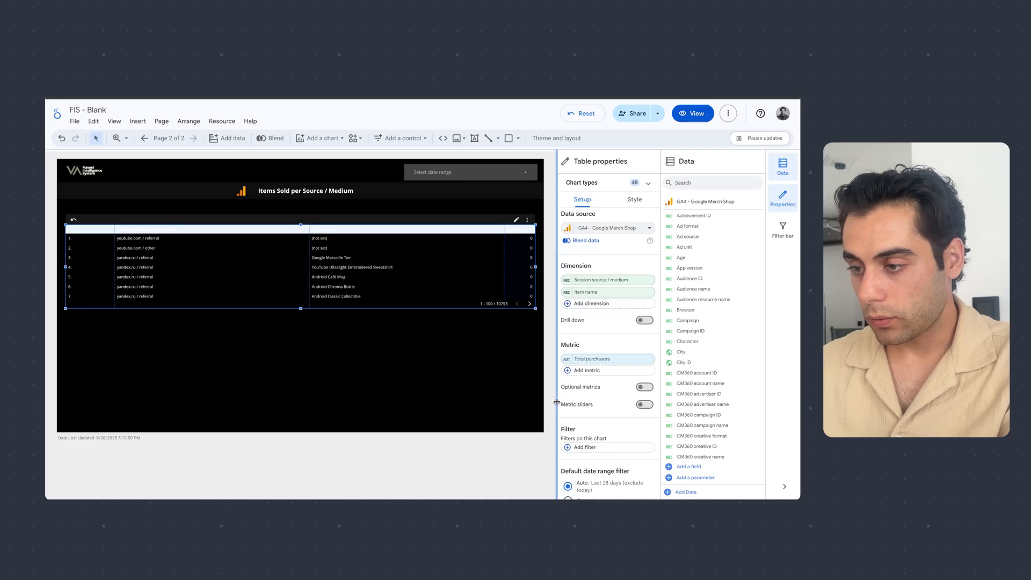
click(627, 372)
click(560, 217)
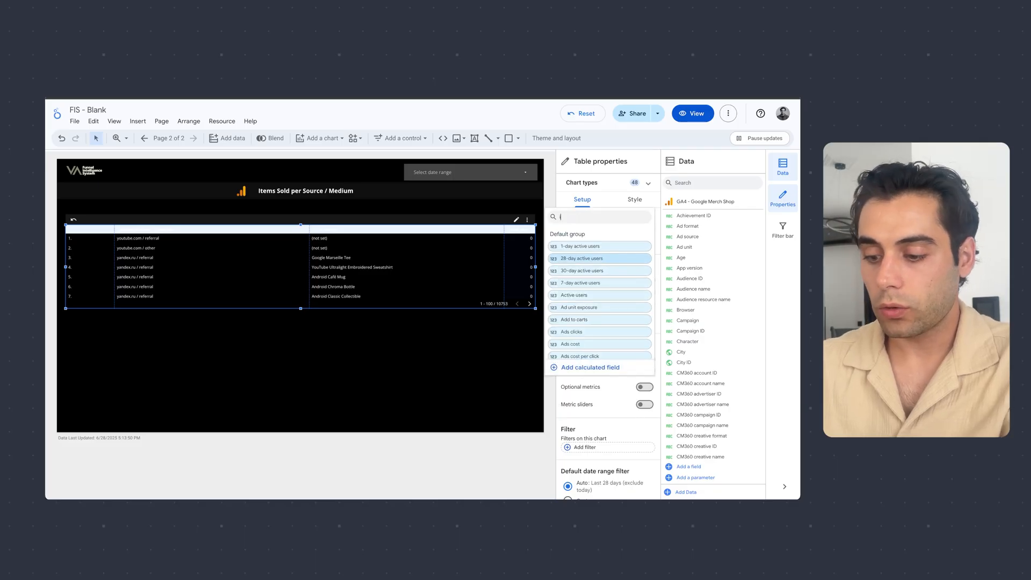
text(item renve)
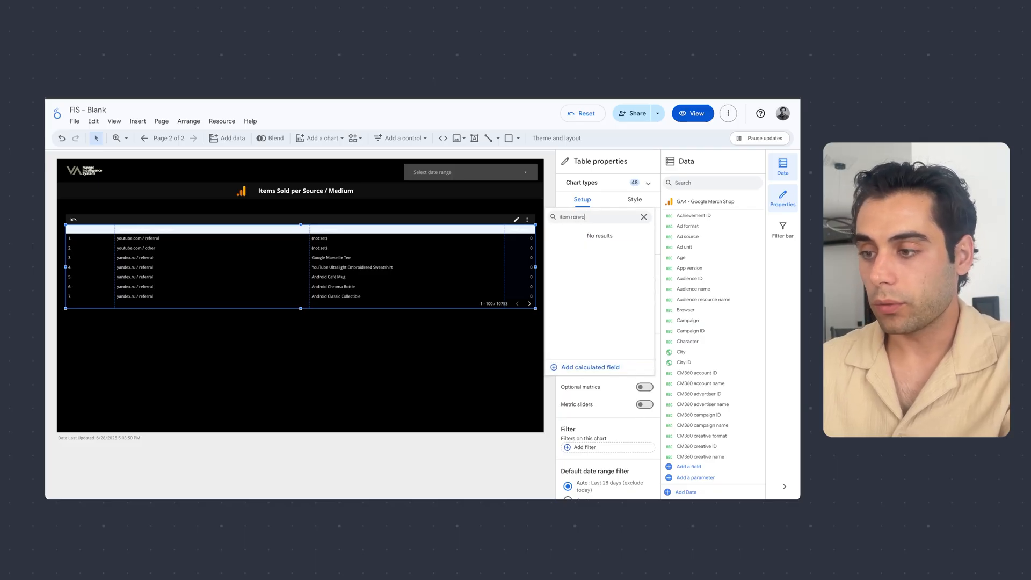
key(BackSpace)
key(BackSpace)
key(BackSpace)
text(ve)
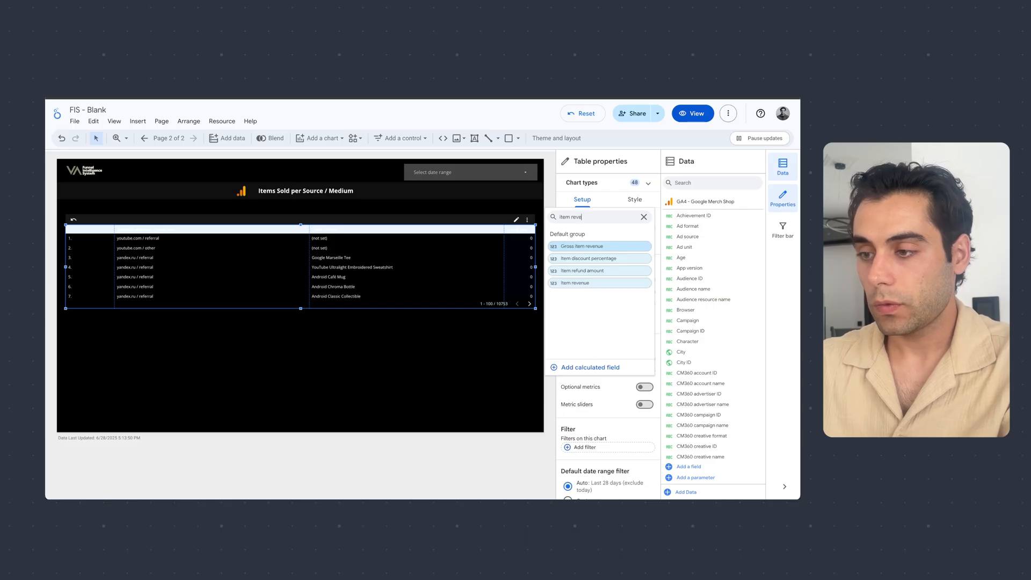
click(590, 274)
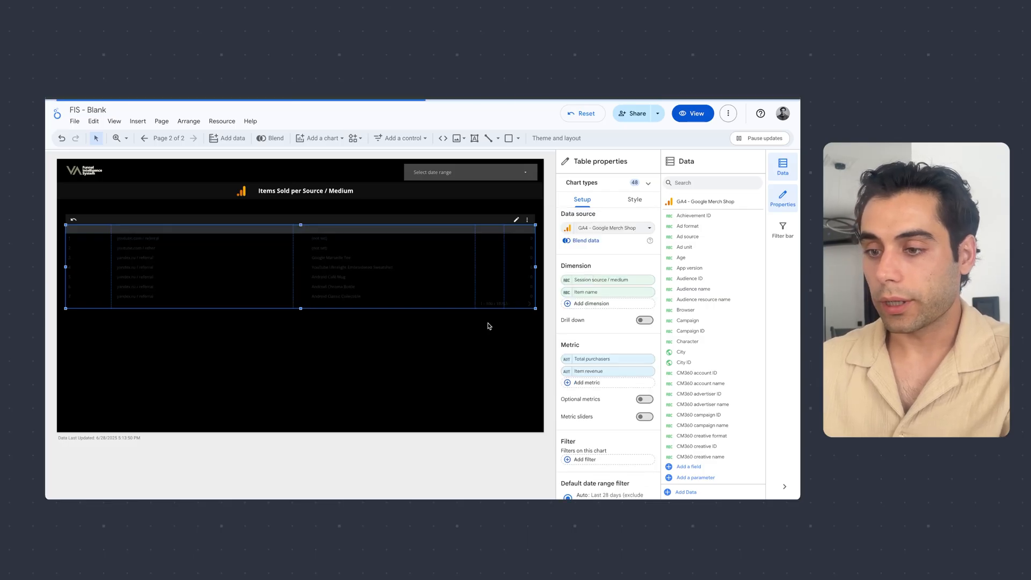
click(457, 381)
click(444, 274)
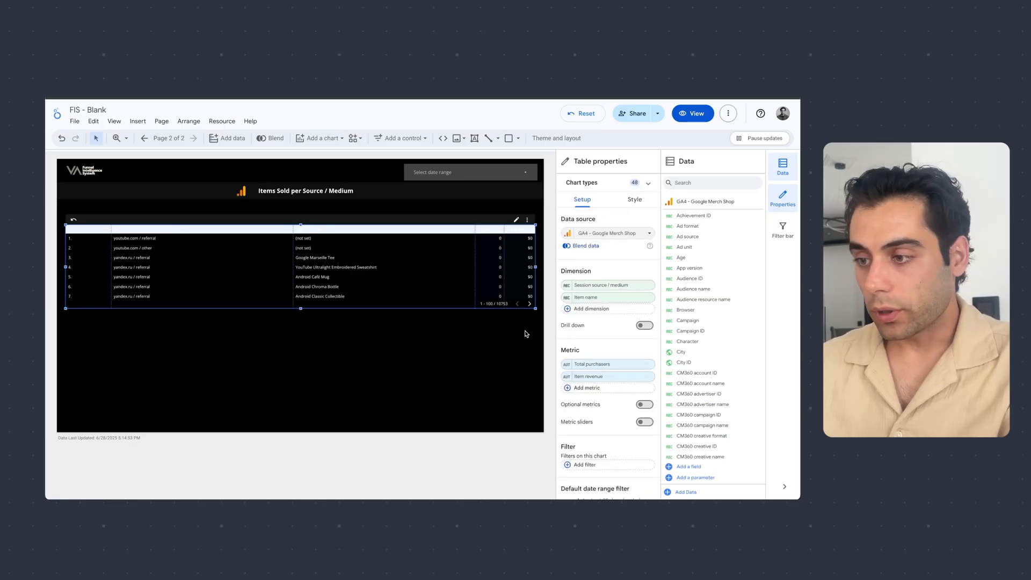
- Sort the heatmap table by Total purchasers instead of Session source / medium
click(635, 199)
scroll(606, 360, down, 5)
scroll(606, 360, down, 3)
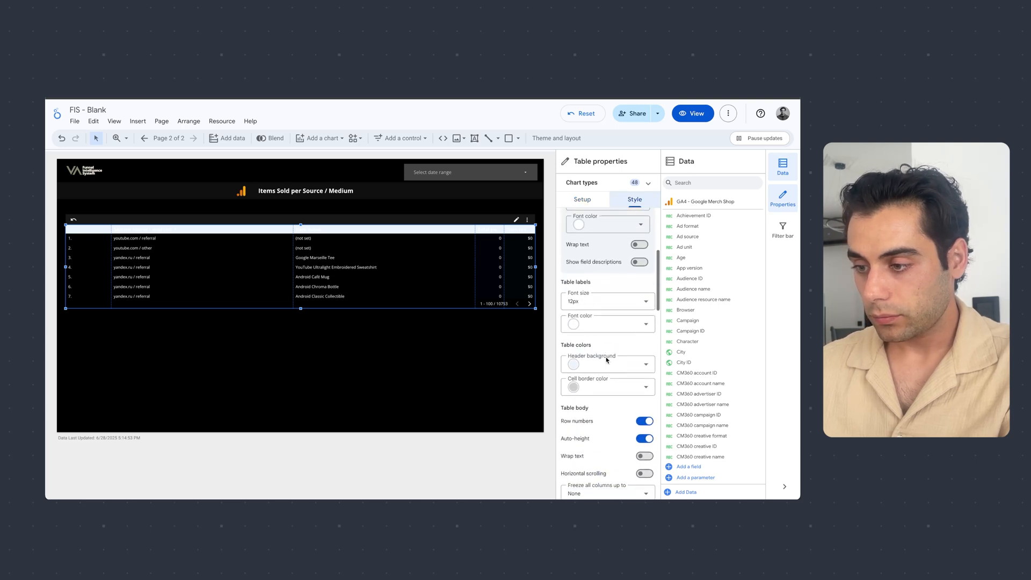
scroll(606, 300, down, 2)
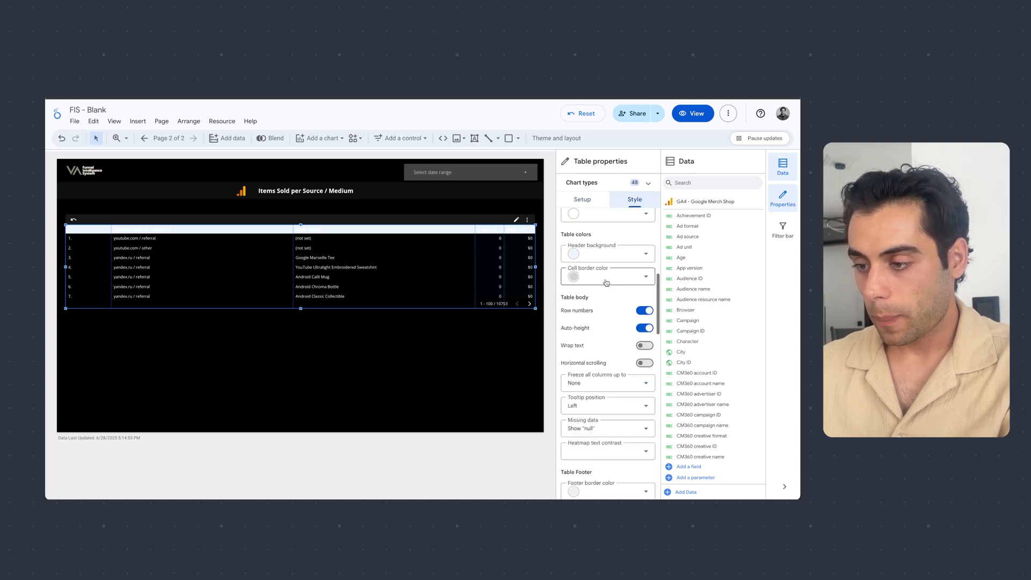
click(591, 199)
scroll(600, 377, down, 1)
scroll(599, 377, down, 5)
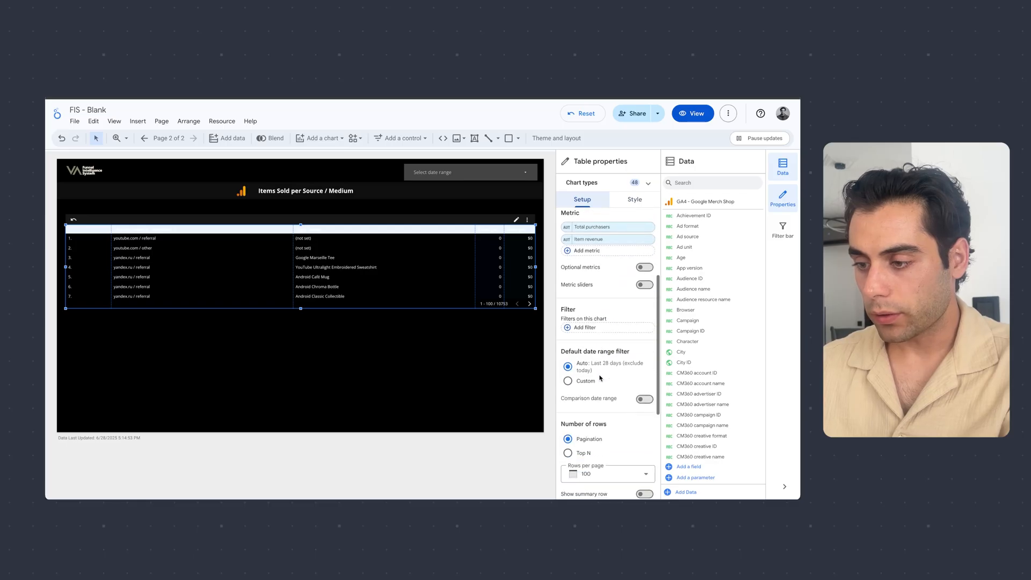
scroll(599, 378, down, 1)
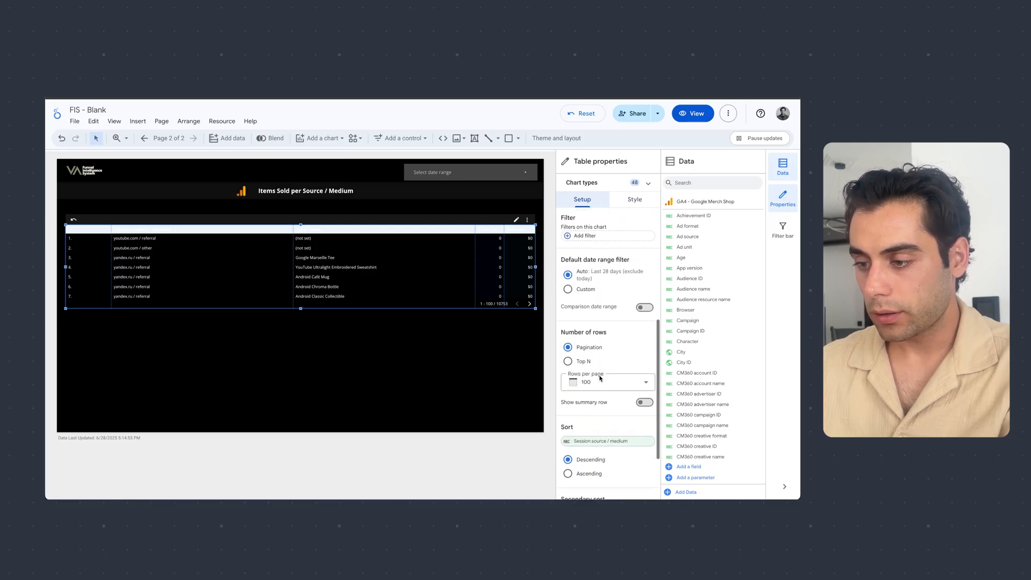
click(608, 438)
text(t)
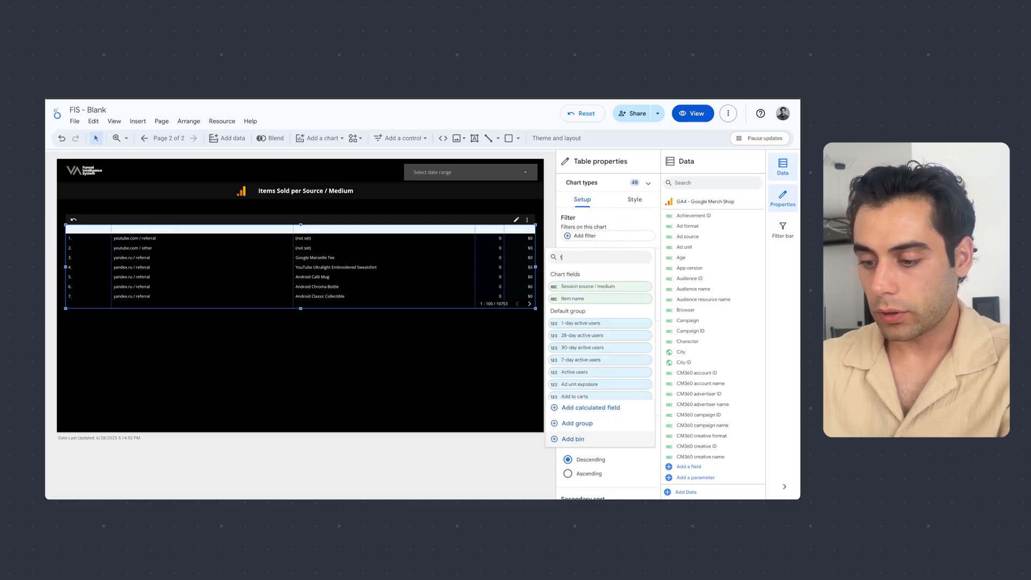
text(otal purcha)
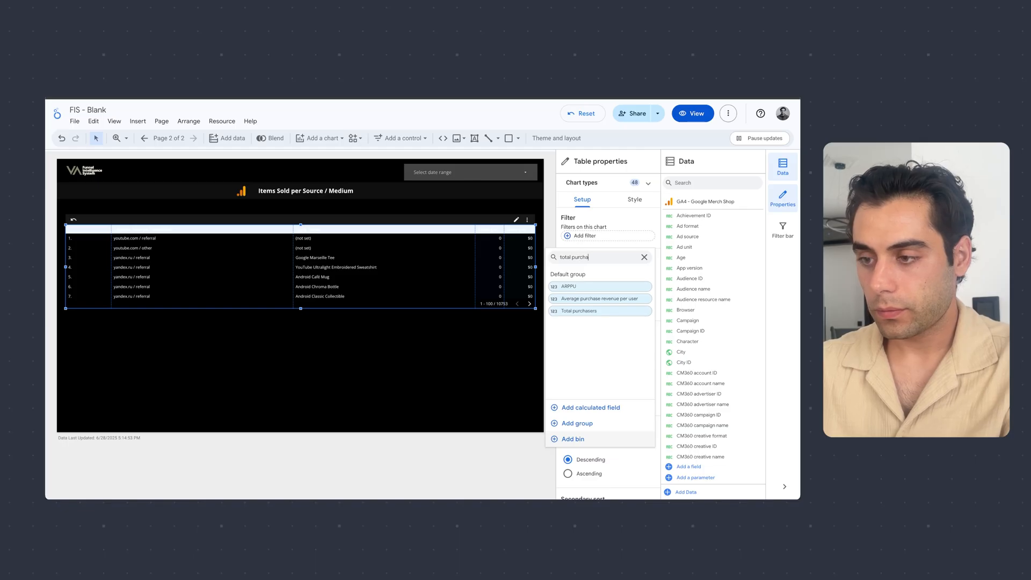
click(585, 311)
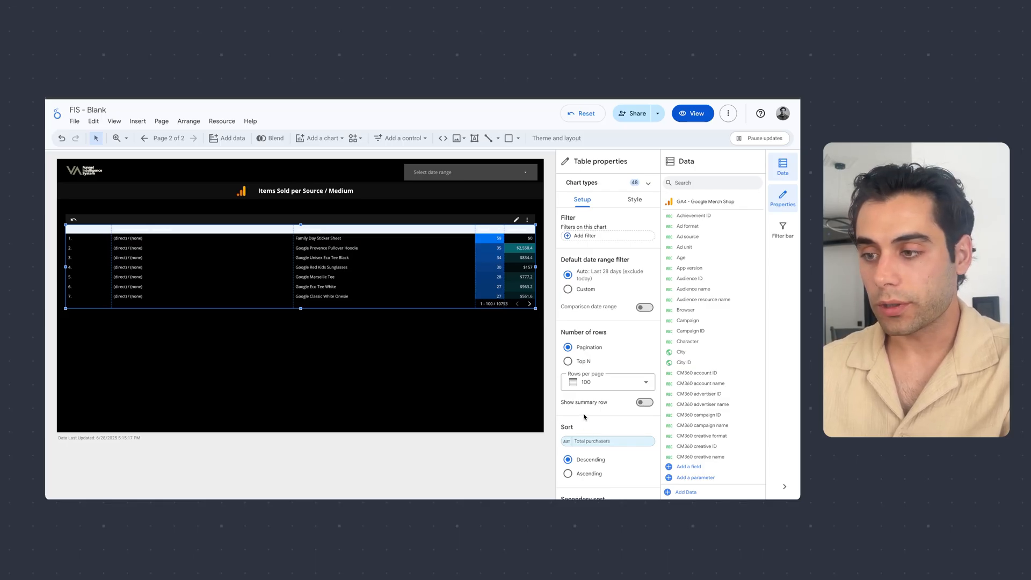
- Make the heatmap table's header background transparent
scroll(585, 416, up, 2)
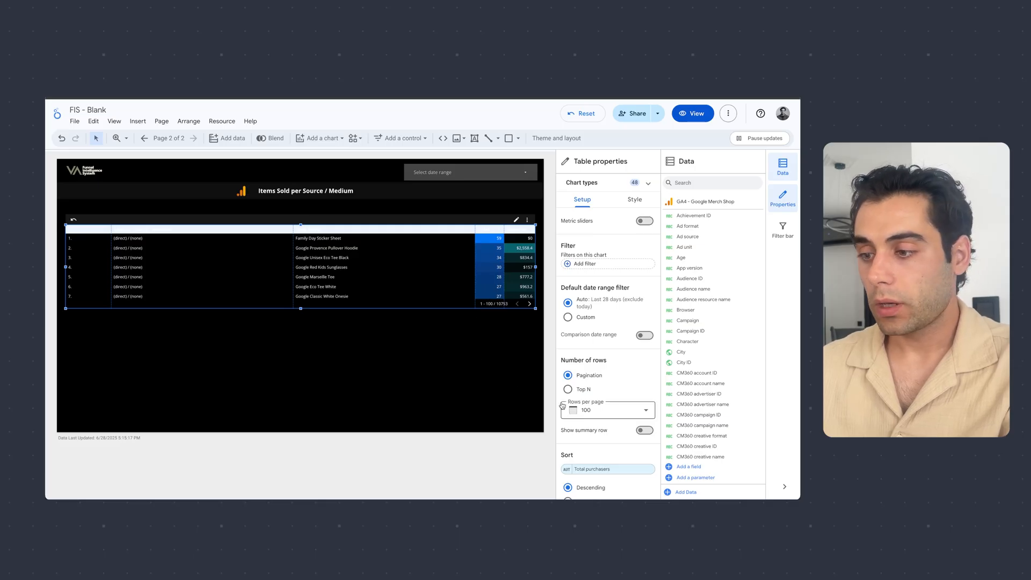
scroll(587, 396, up, 2)
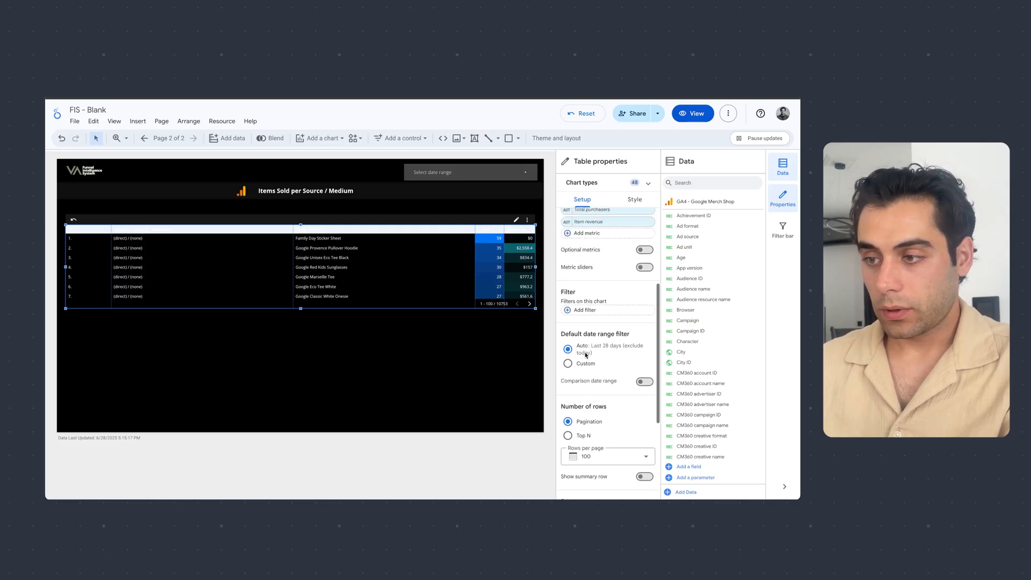
click(635, 200)
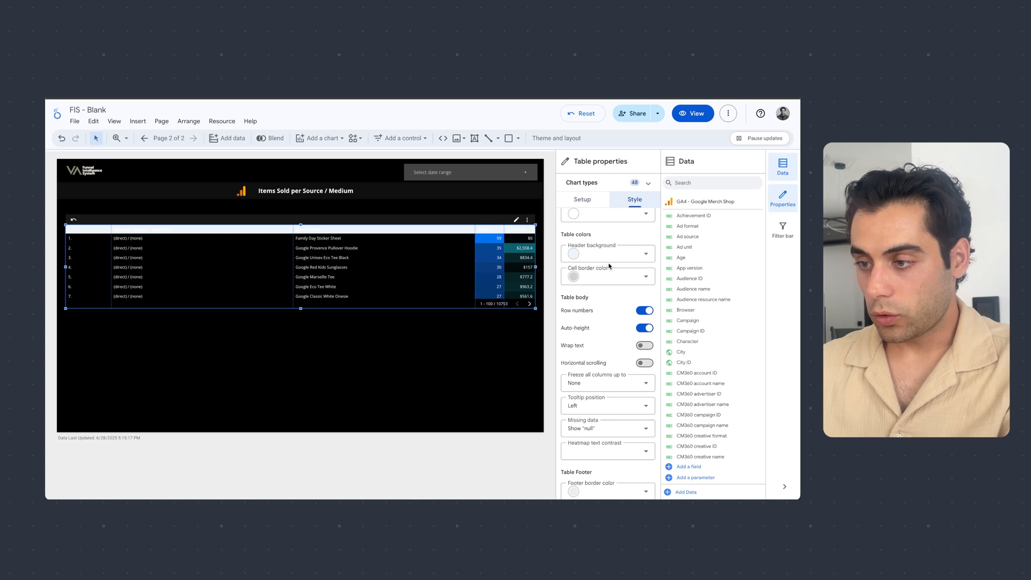
click(611, 256)
click(652, 264)
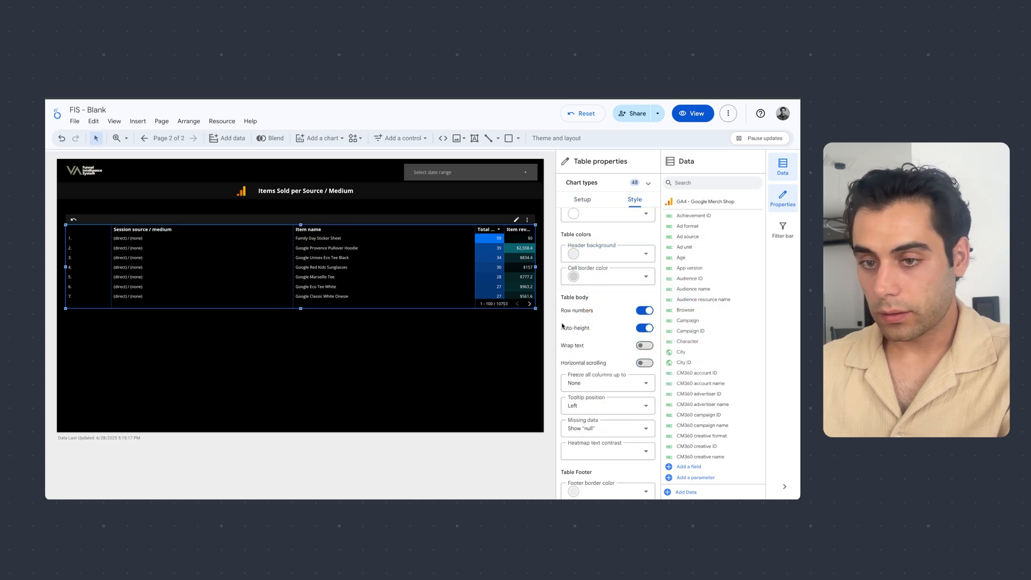
scroll(588, 361, up, 5)
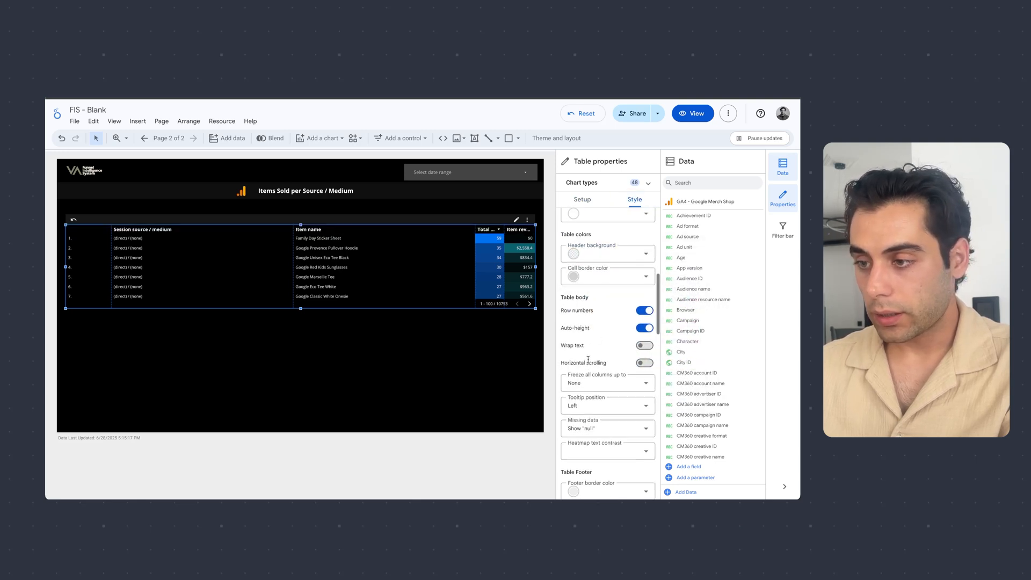
scroll(588, 359, down, 8)
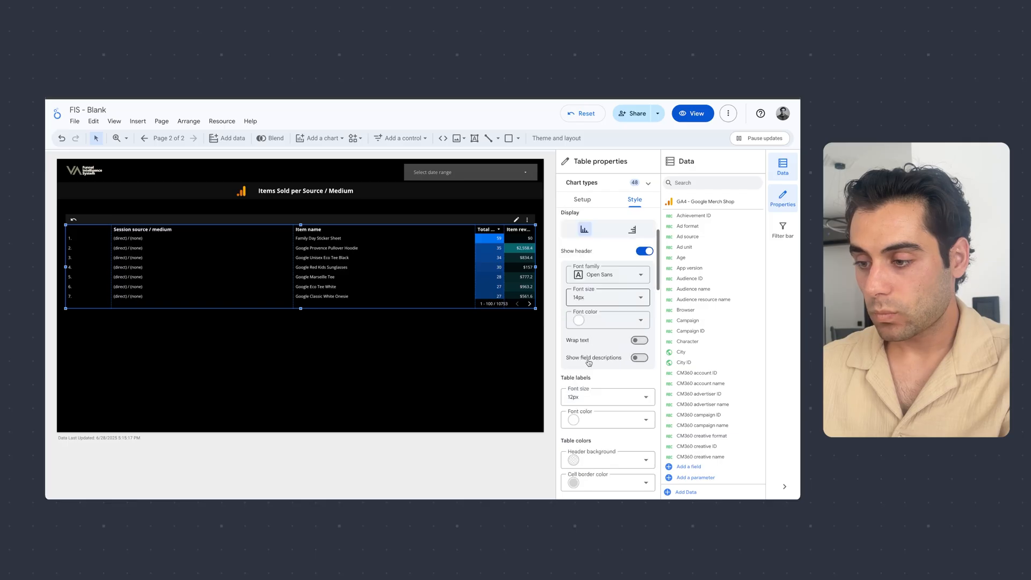
scroll(589, 362, down, 8)
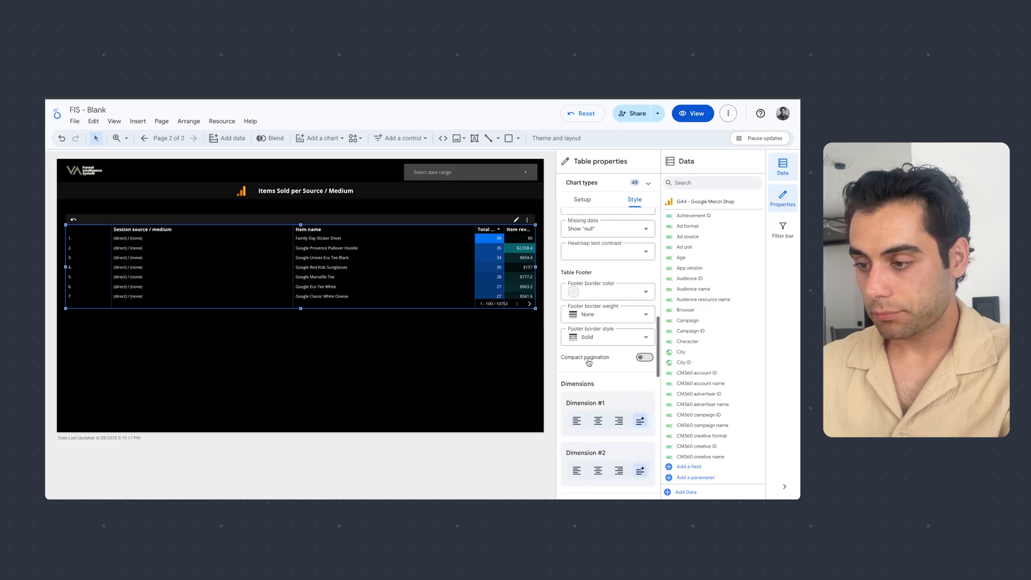
scroll(588, 383, up, 6)
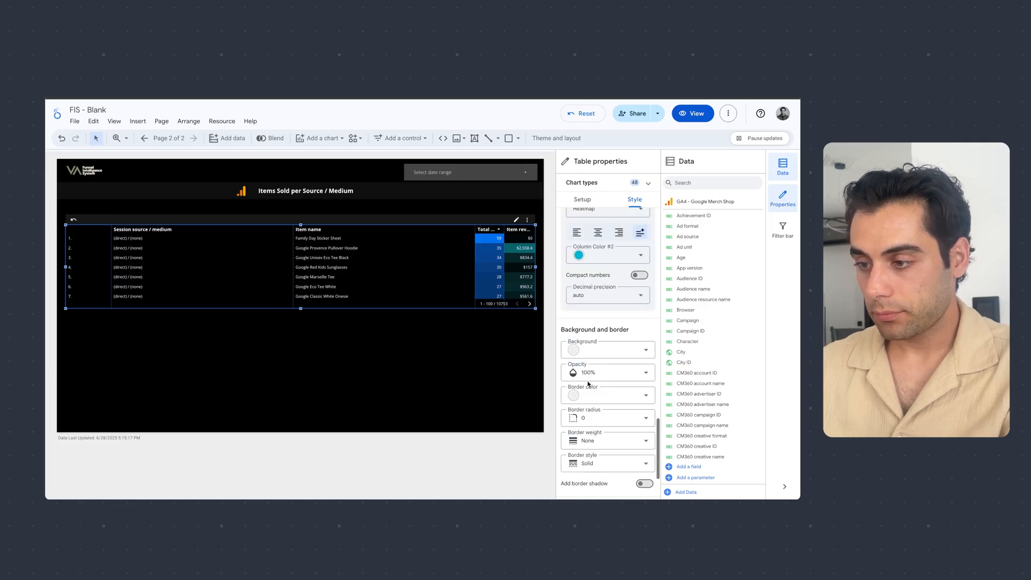
scroll(587, 382, up, 5)
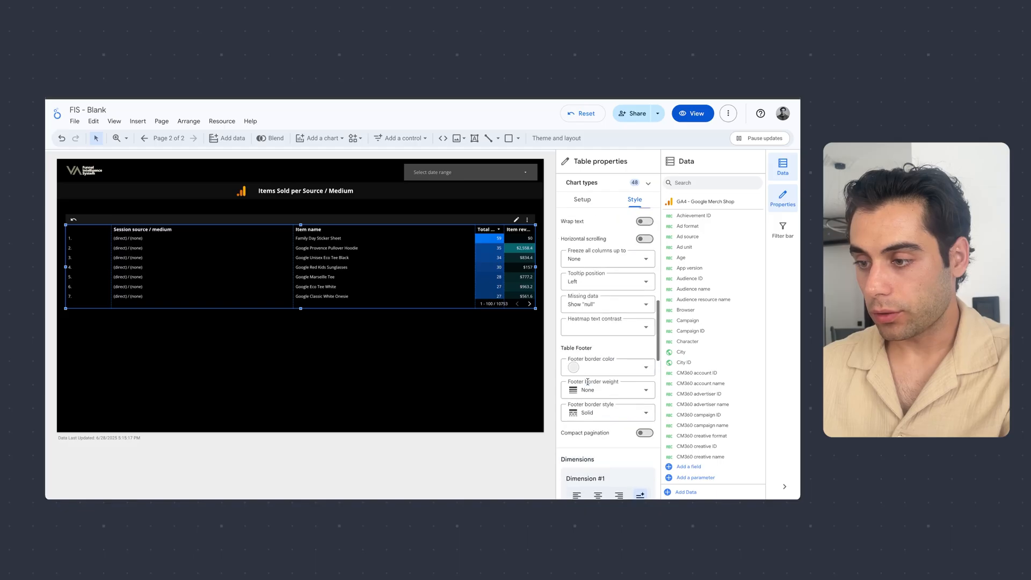
- Draw a rectangle slightly larger than the heatmap table over it and send it behind the table as a backdrop
click(462, 376)
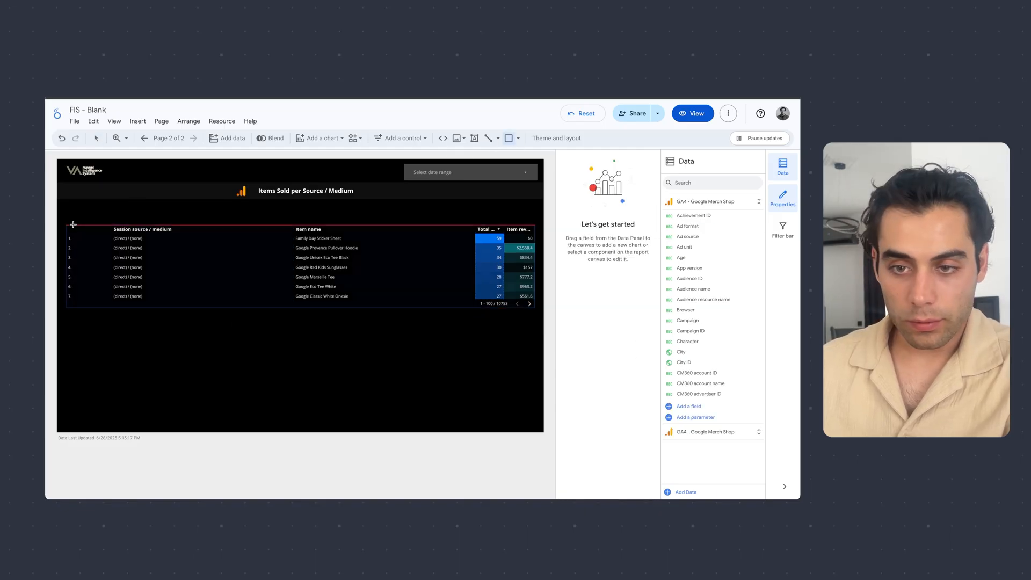
mouse_move(64, 221)
mouse_down()
mouse_move(401, 304)
mouse_move(542, 319)
mouse_up()
right_click(451, 294)
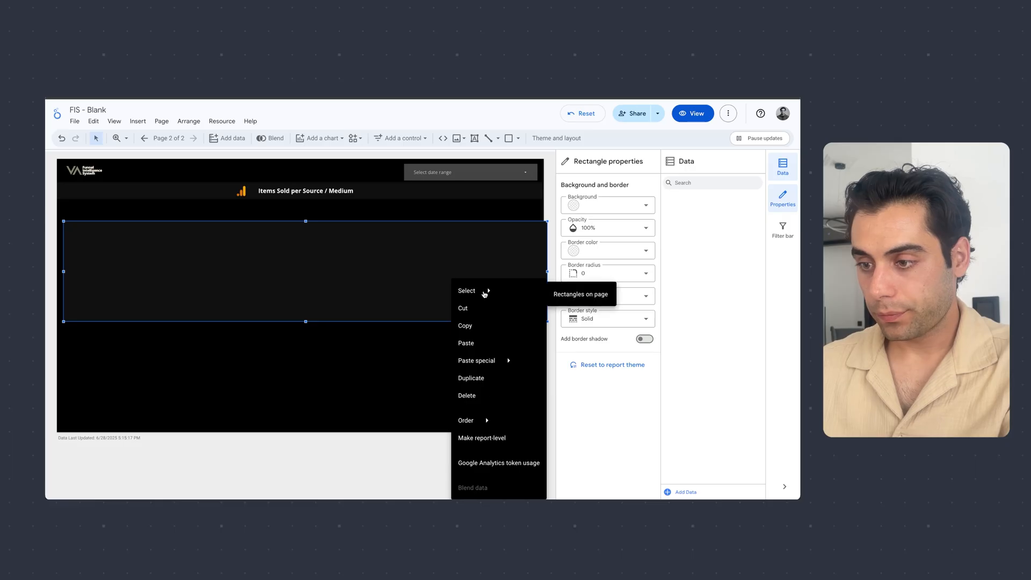
mouse_move(502, 425)
click(591, 478)
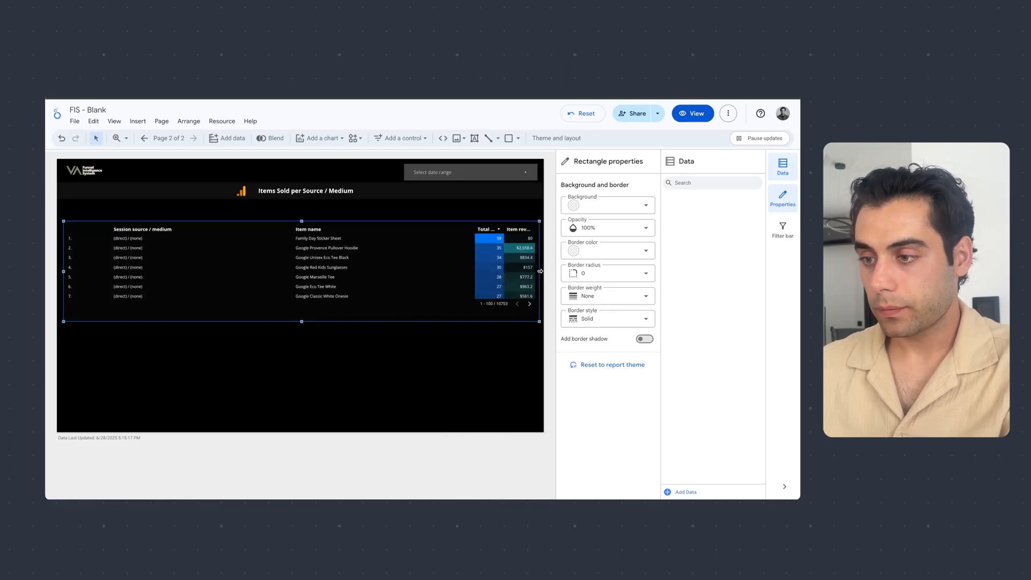
- Narrow the heatmap table slightly and move it down a little to centre it within the backdrop rectangle
click(523, 277)
drag(536, 267, 533, 266)
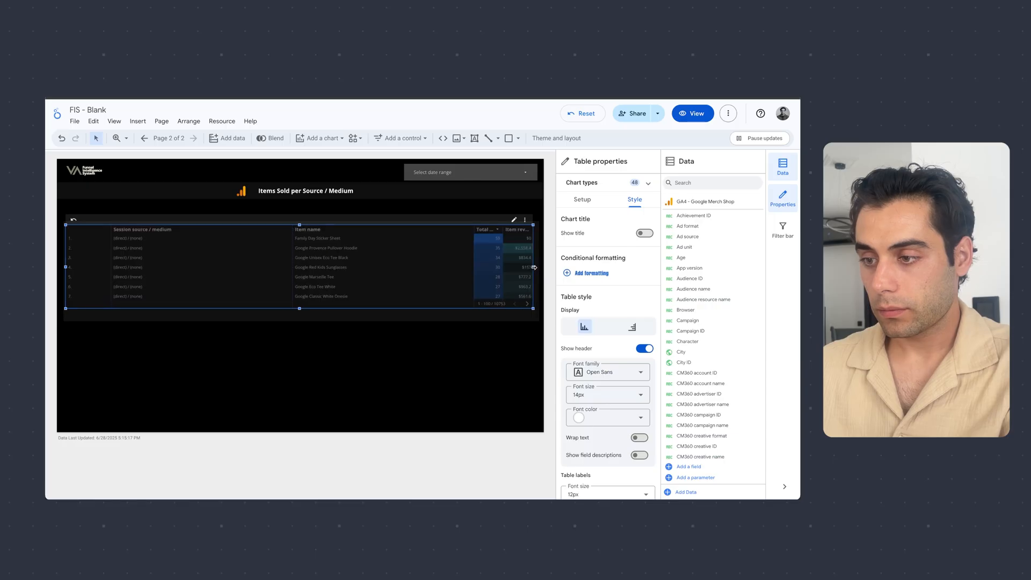
click(338, 410)
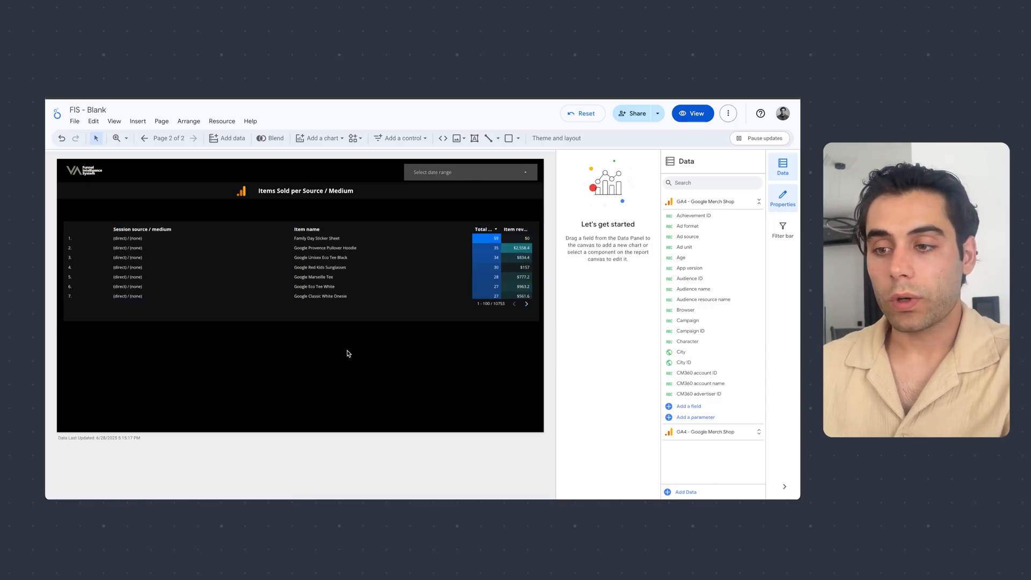
click(346, 288)
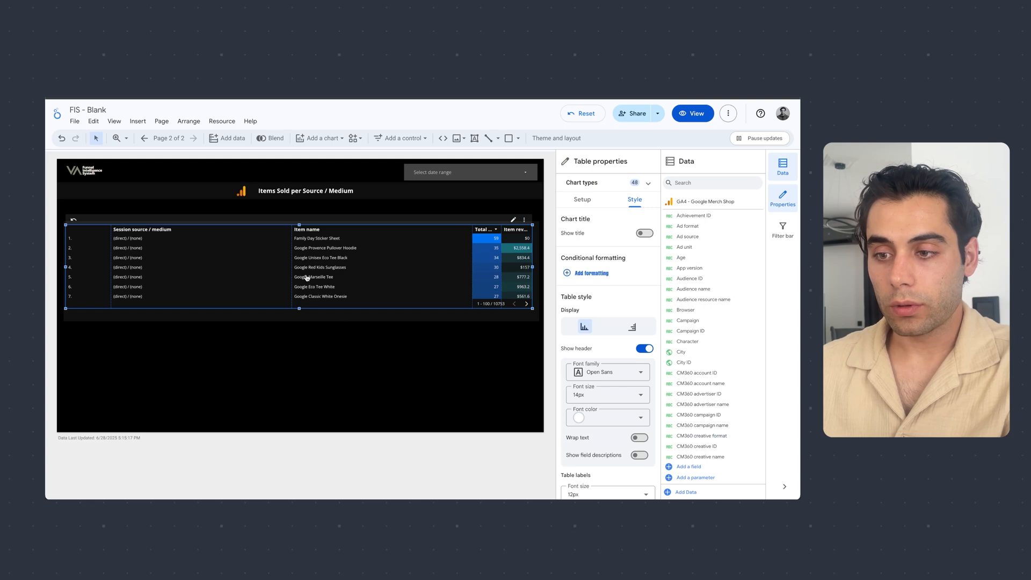
drag(307, 279, 309, 283)
click(323, 337)
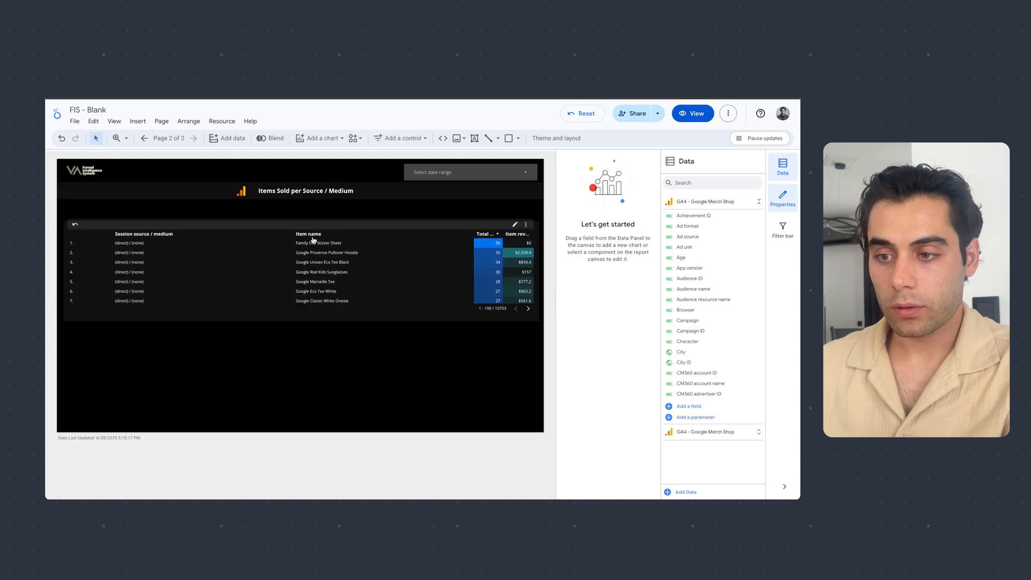
- Show the heatmap table's chart title and set it to "Items Sold per Source"
click(269, 290)
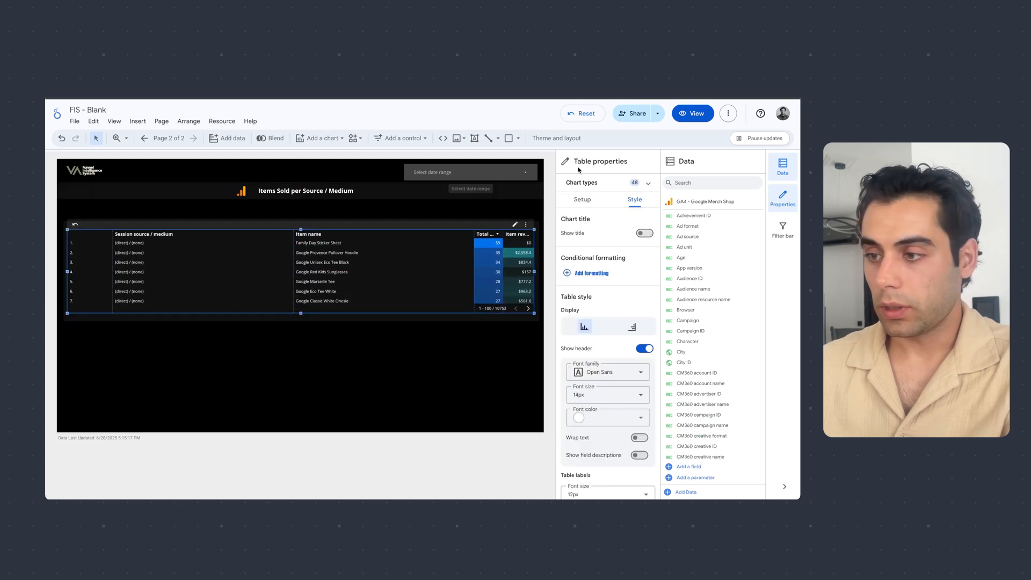
click(644, 233)
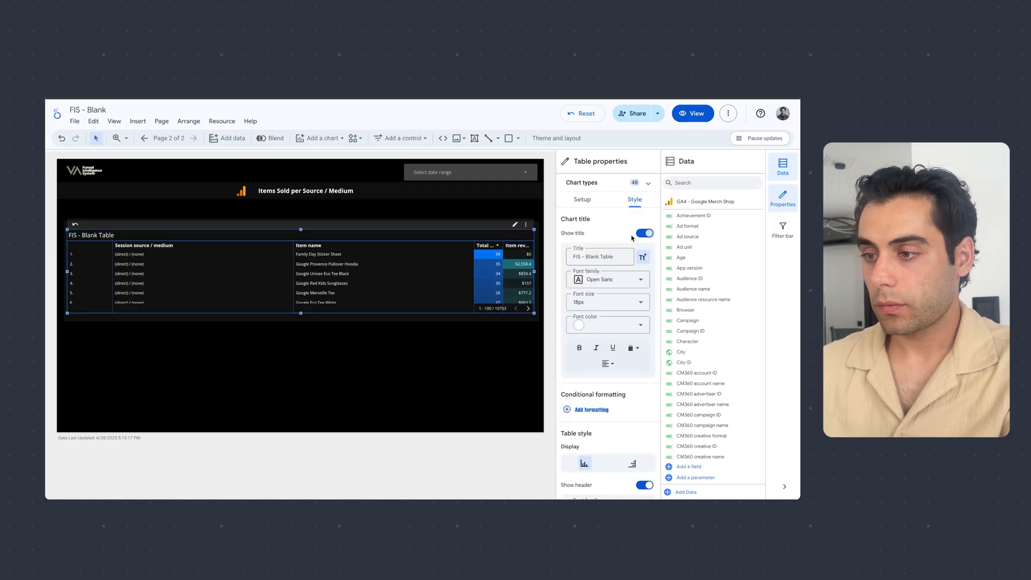
click(599, 257)
key(ctrl+a)
key(BackSpace)
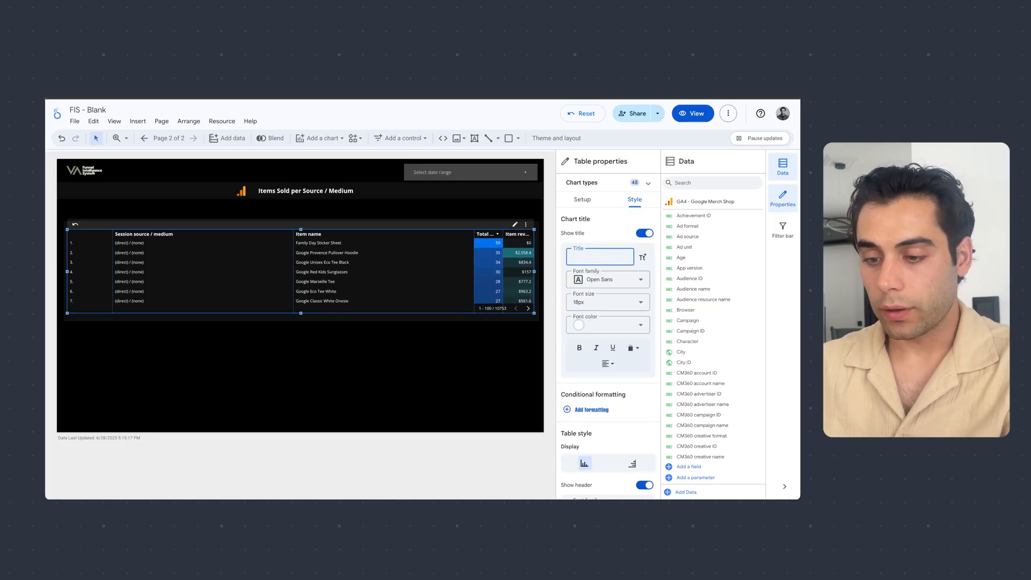
text(I)
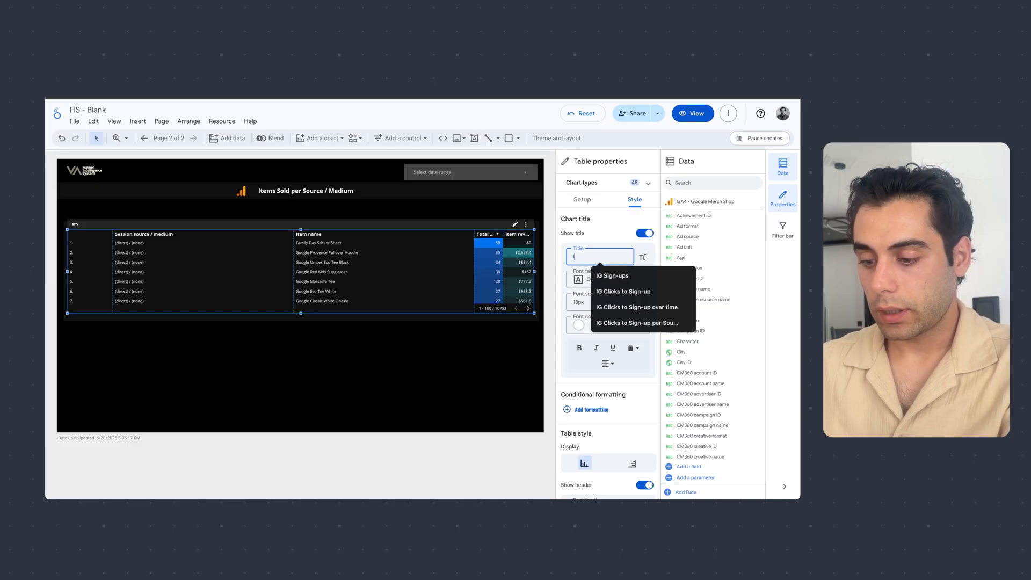
text(tems Sold per)
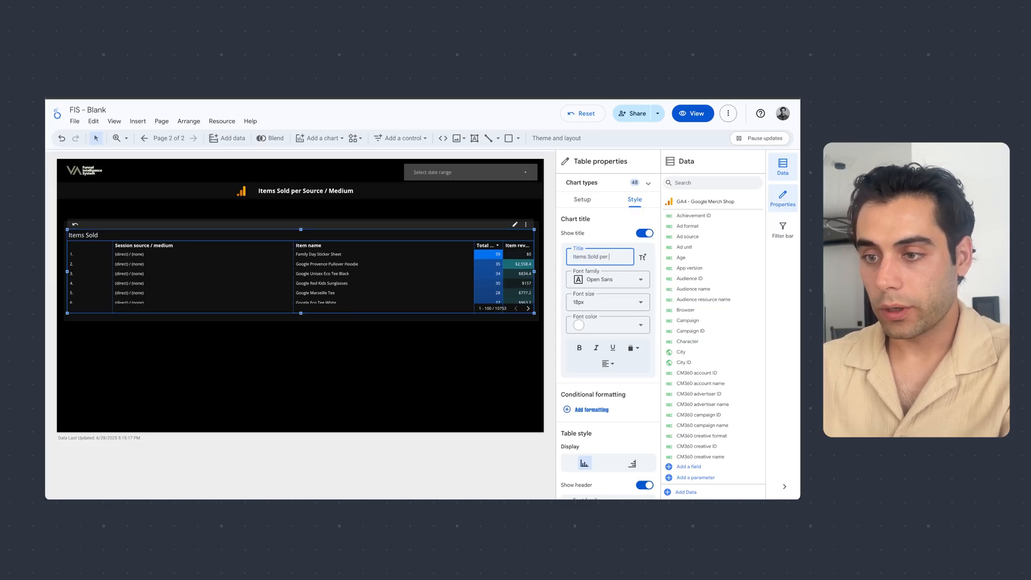
text( Source)
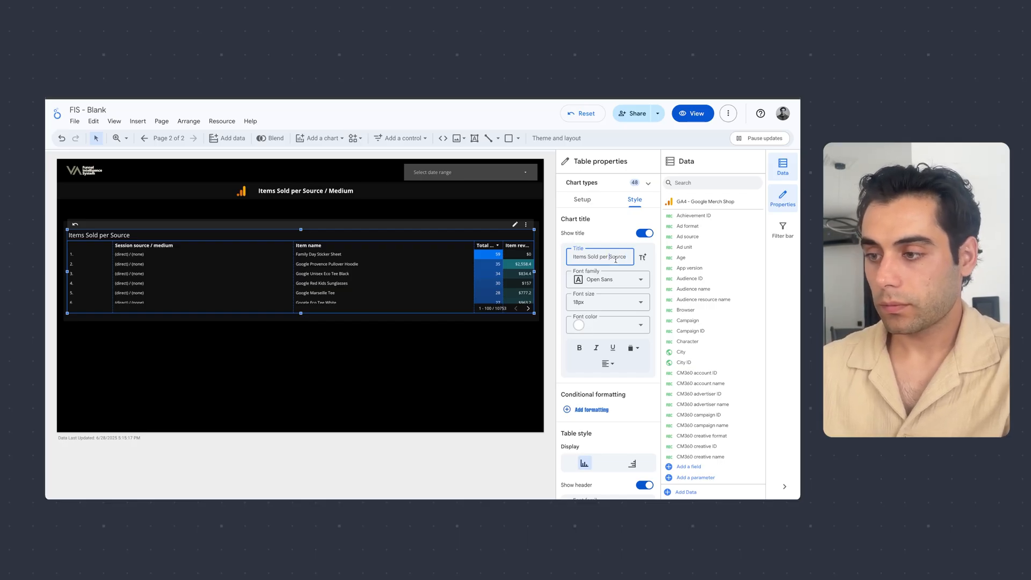
click(511, 374)
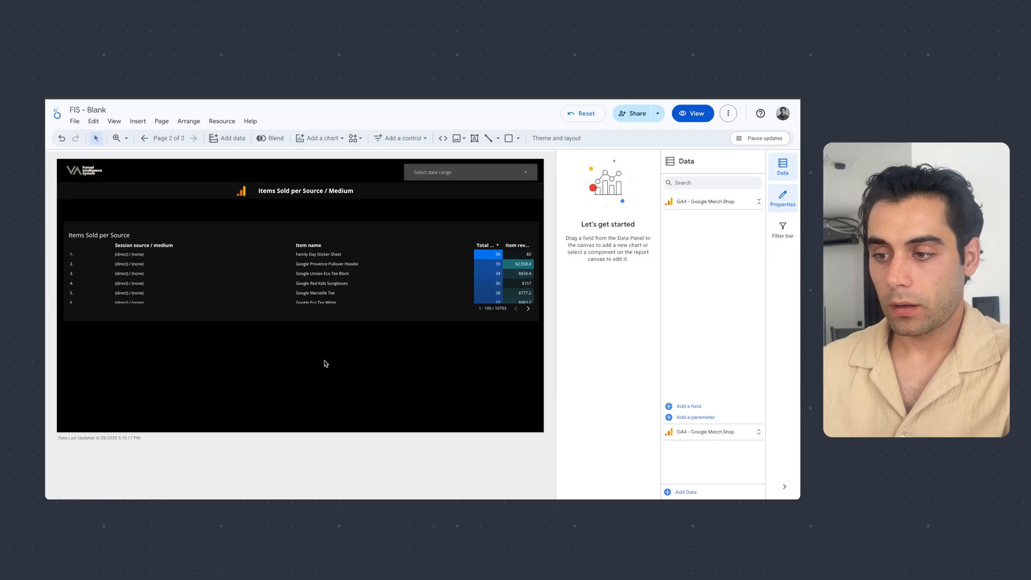
- Duplicate the backdrop rectangle and place the copy directly below the original, with a small gap between them
click(378, 222)
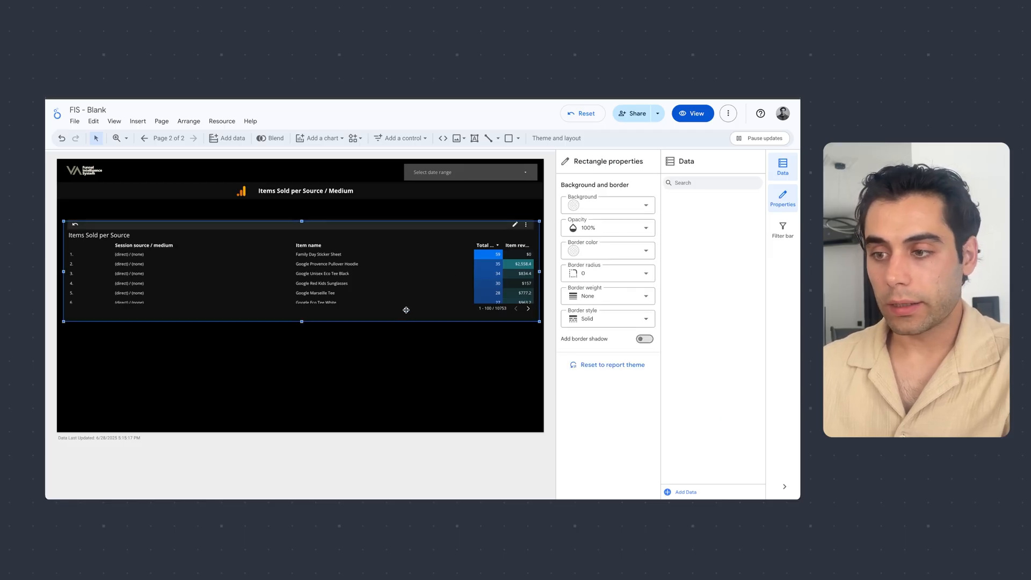
key(ctrl+d)
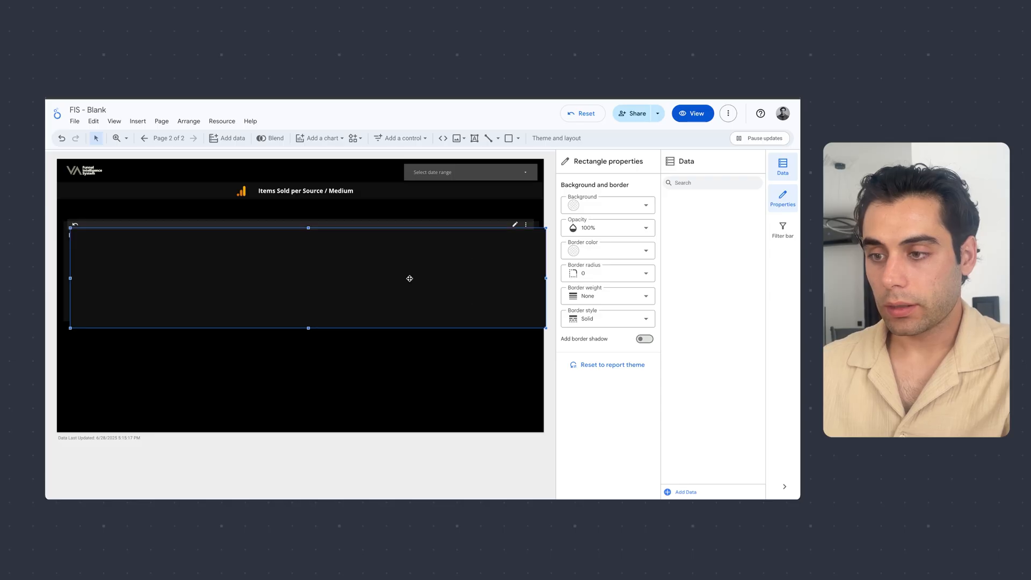
drag(392, 263, 384, 359)
click(355, 460)
click(349, 416)
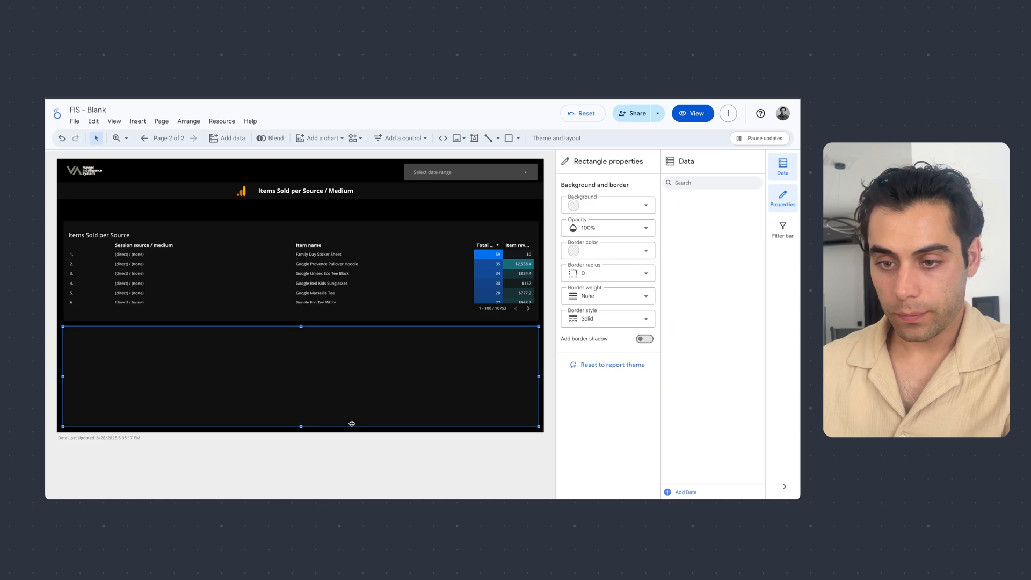
click(362, 477)
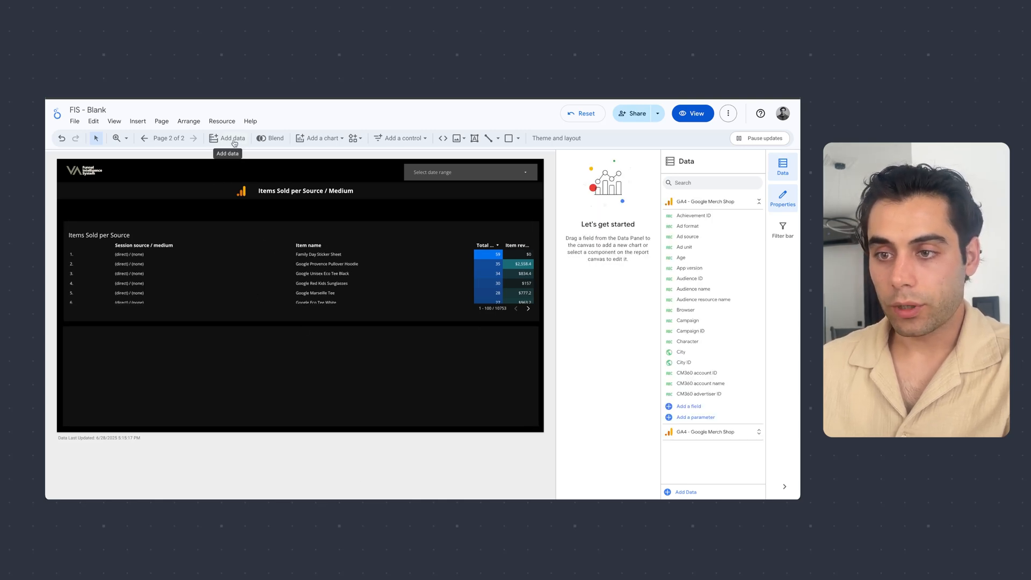
- Add a time series chart over the lower backdrop rectangle and shorten it slightly to fit inside the rectangle
click(328, 139)
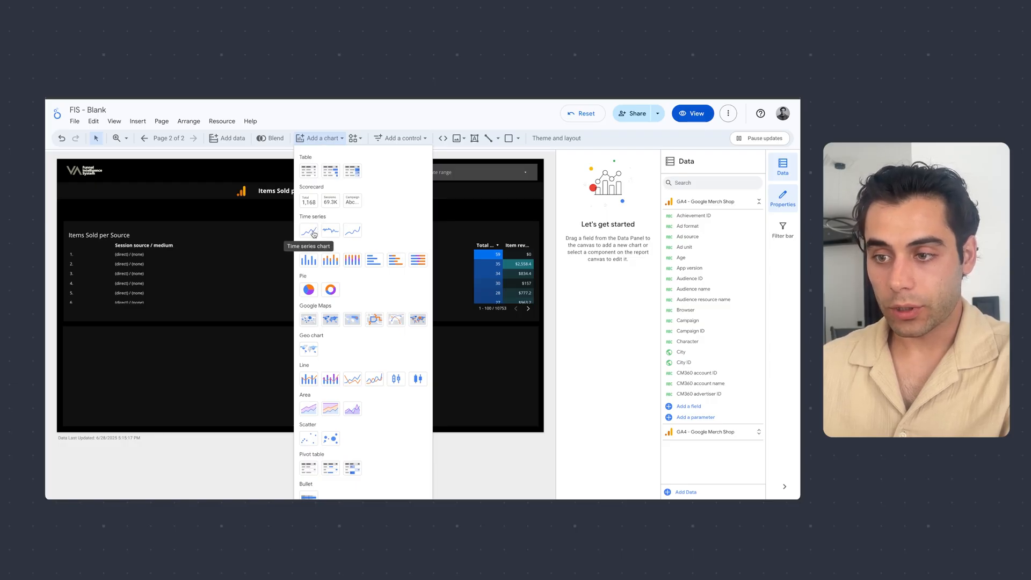
click(309, 231)
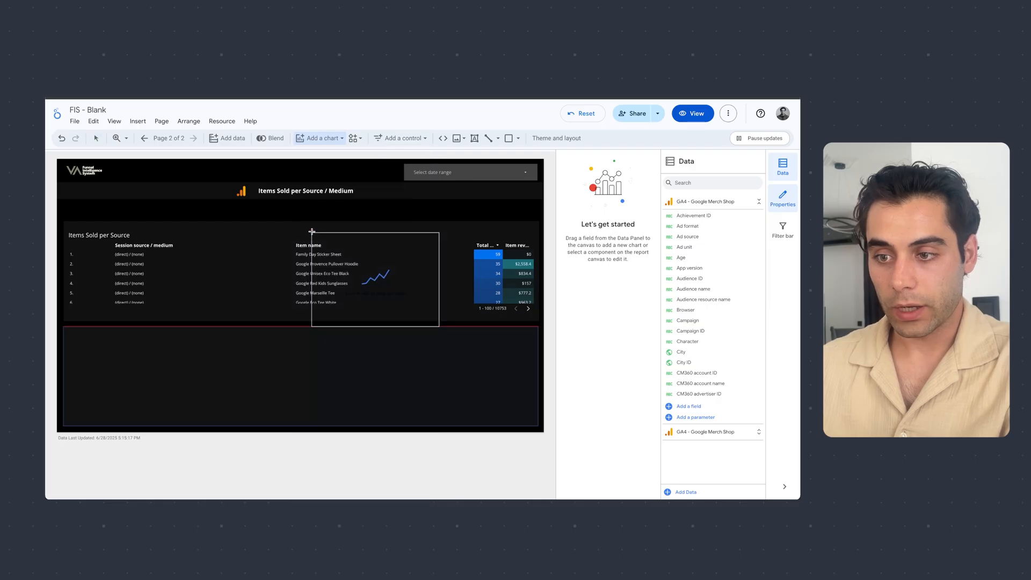
drag(69, 333, 536, 424)
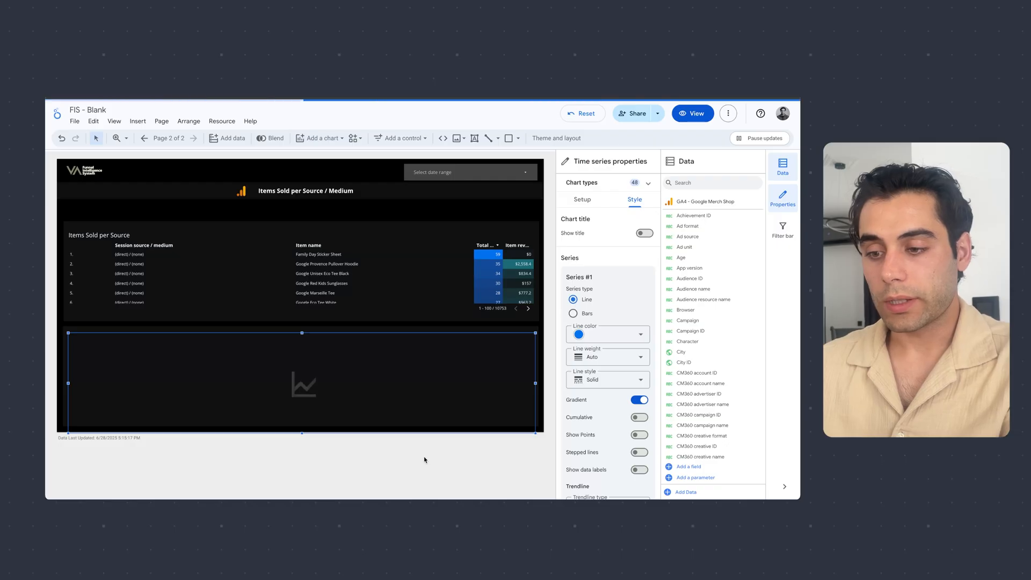
drag(301, 432, 302, 426)
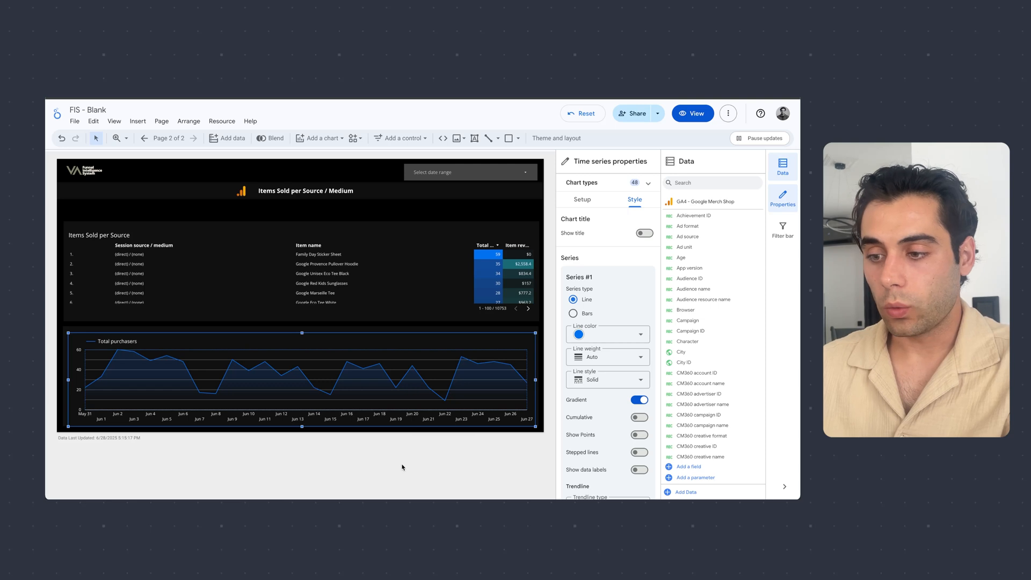
click(486, 468)
- Add Item revenue as a second metric to the time series chart
click(430, 366)
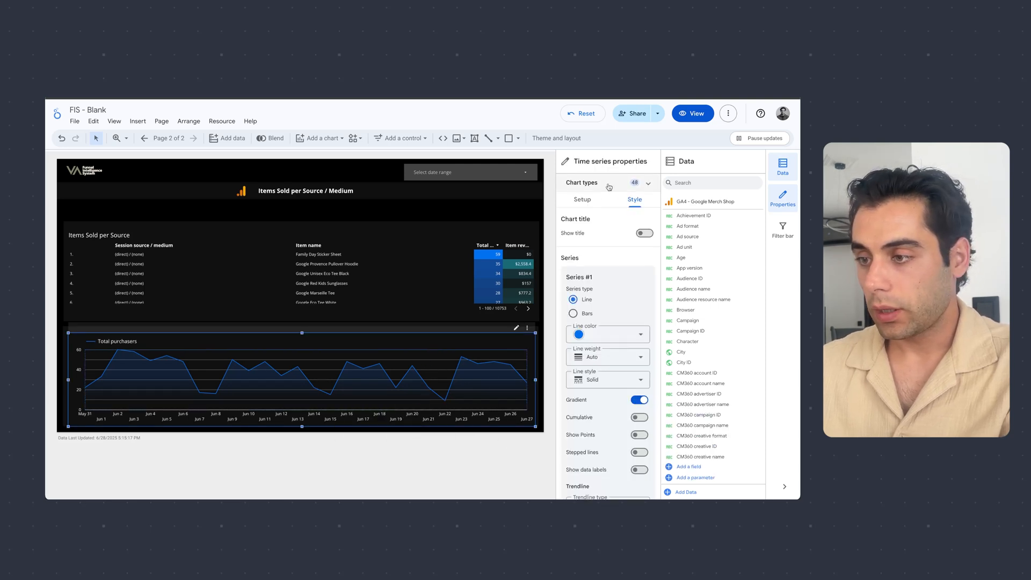
click(582, 199)
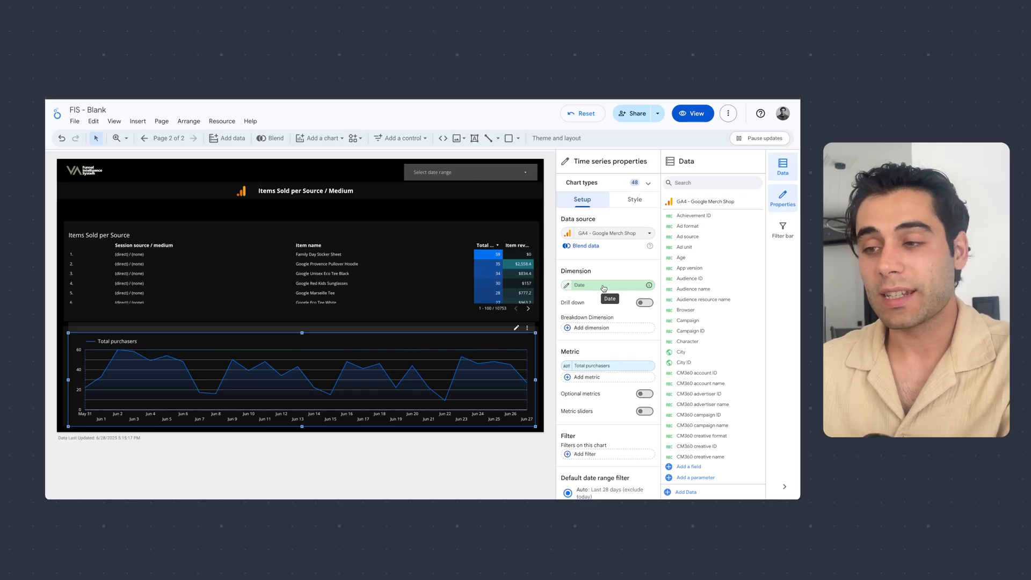
click(597, 378)
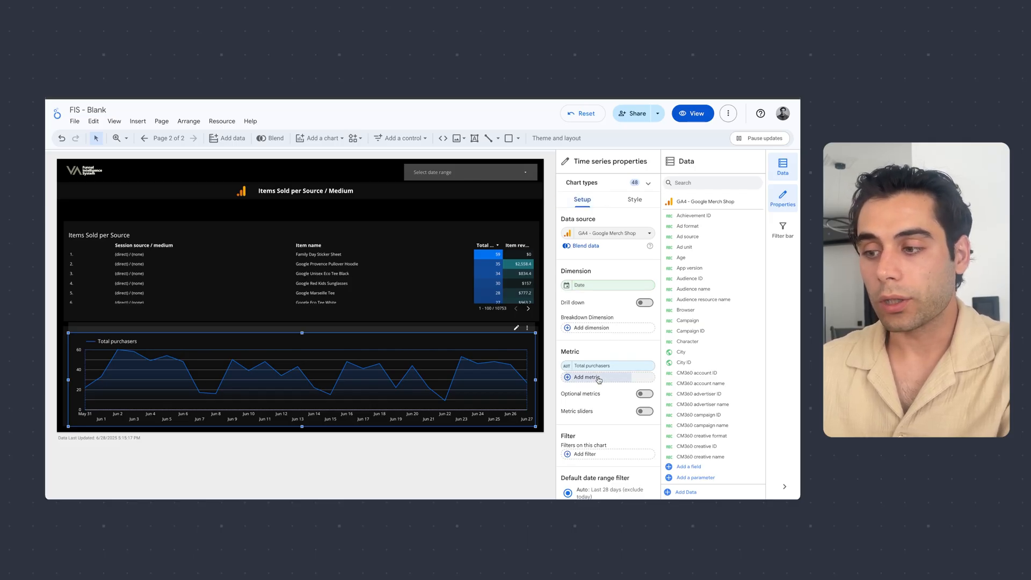
text(item reve)
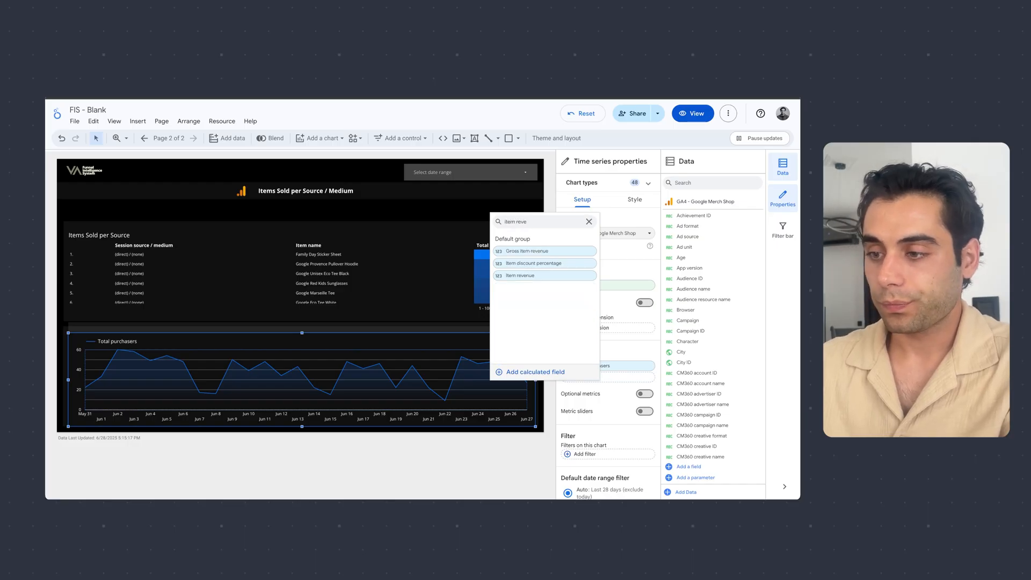
click(555, 276)
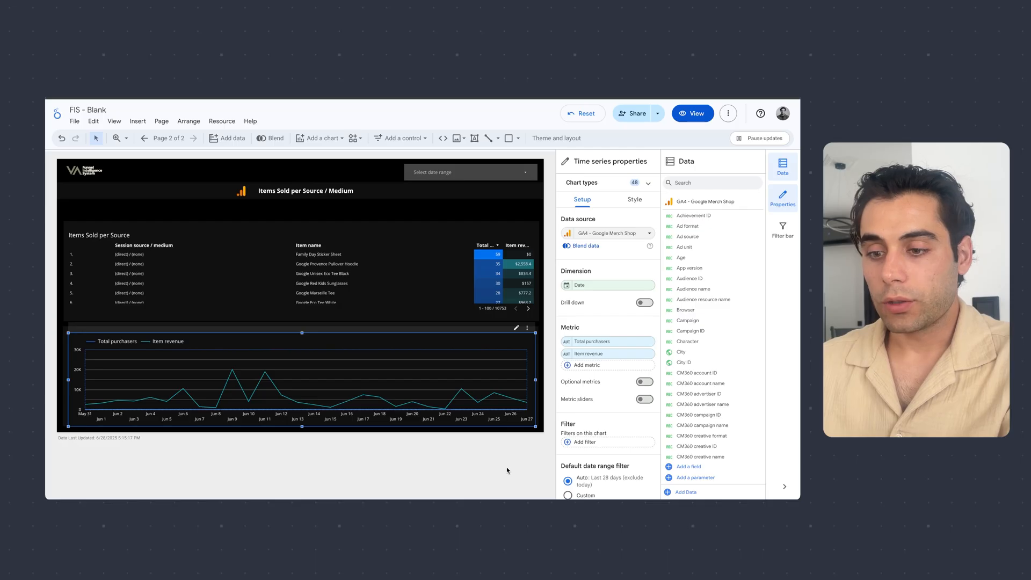
click(461, 473)
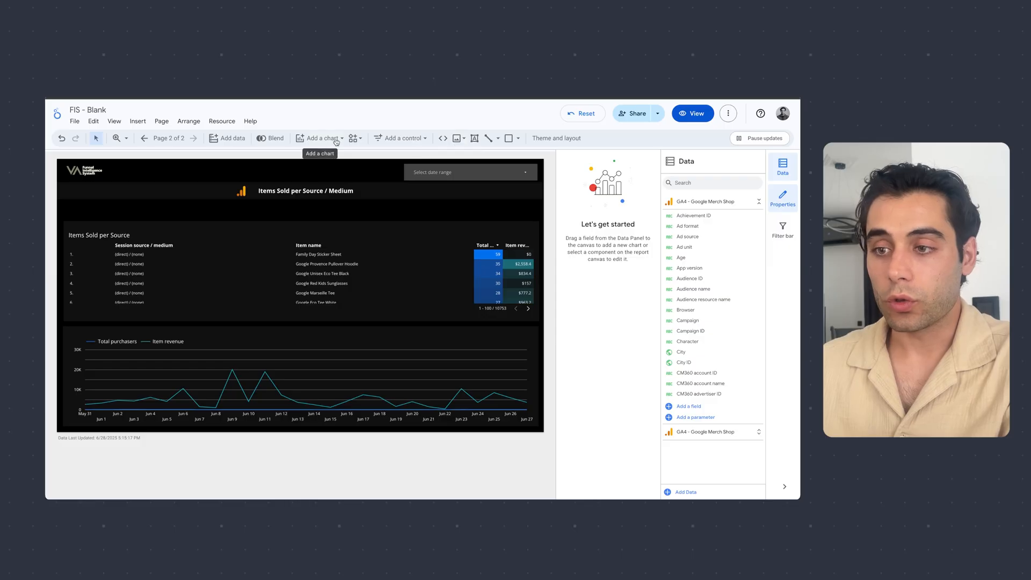
- Add a drop-down list control in the empty strip between the page title and the heatmap table, near the strip's left end
click(402, 138)
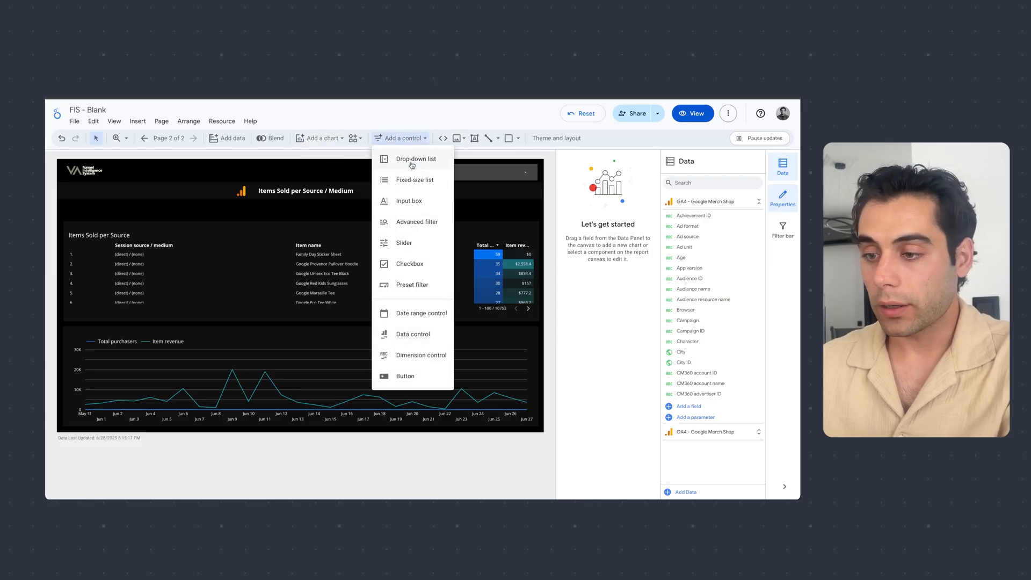
click(418, 165)
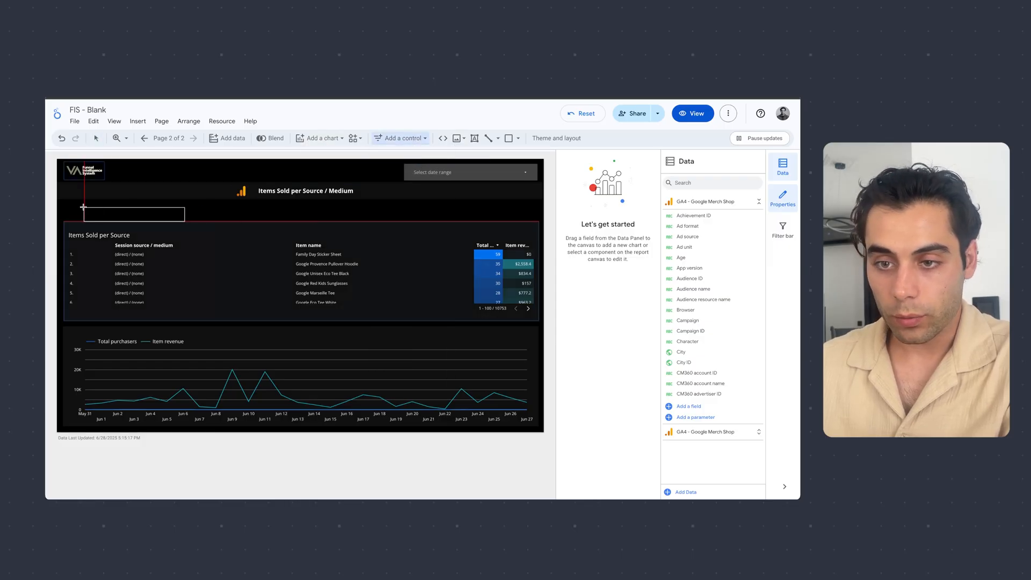
drag(73, 204, 191, 222)
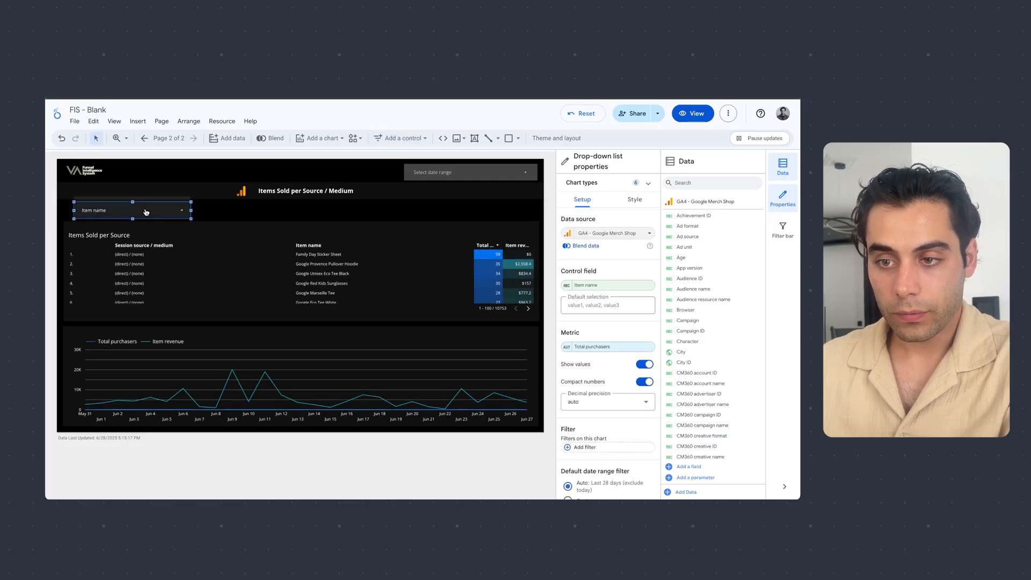
click(303, 221)
- Give the Item name drop-down control a dark grey background
click(182, 210)
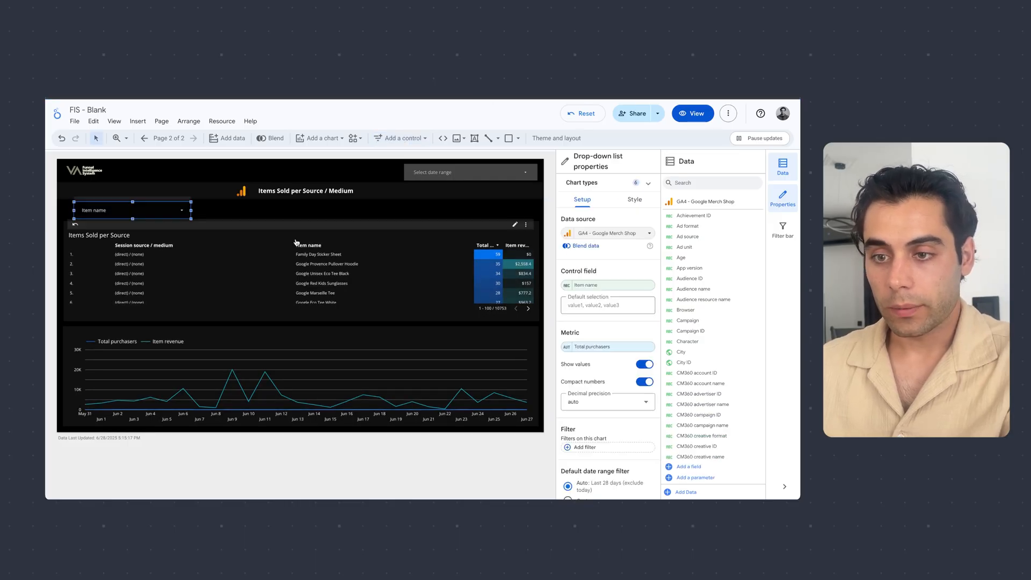
click(634, 199)
scroll(612, 344, down, 5)
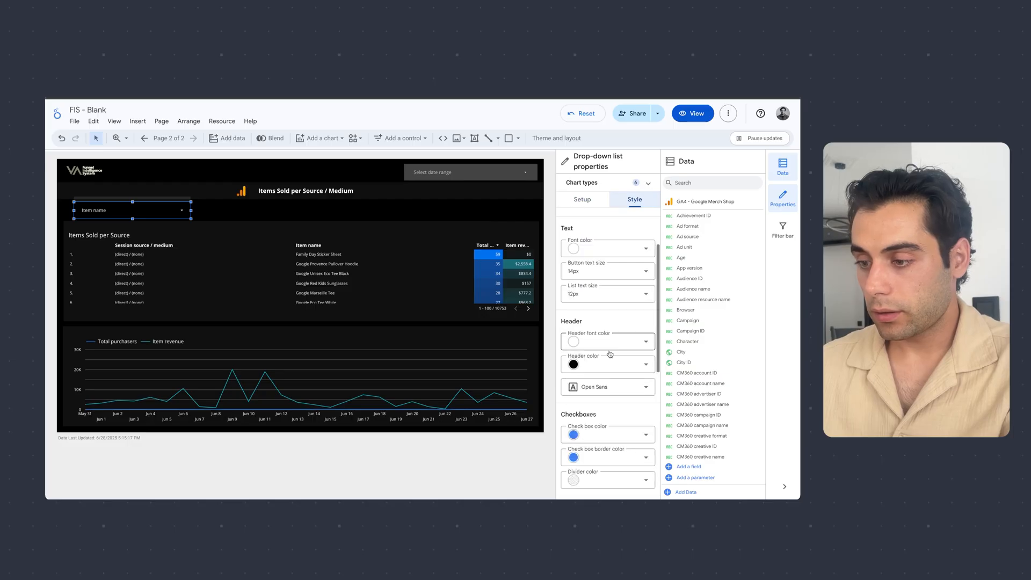
scroll(609, 356, down, 1)
click(621, 431)
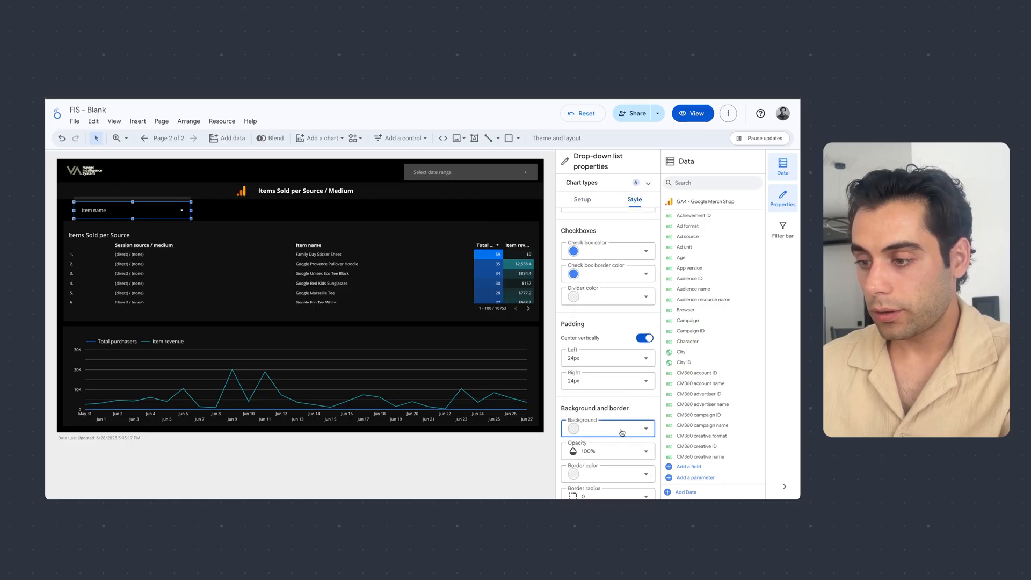
click(610, 352)
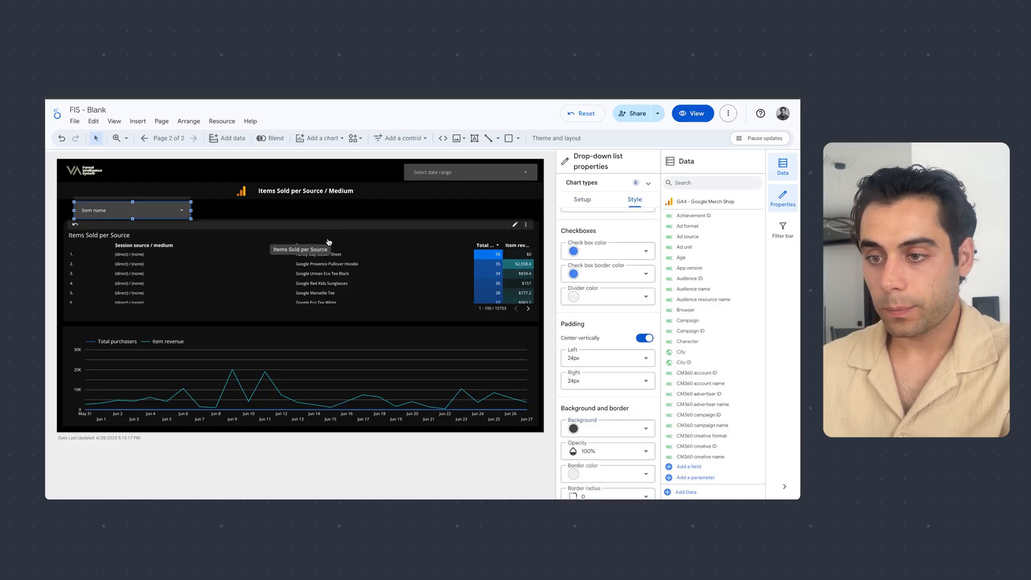
click(308, 222)
- Copy the Item name drop-down control and place the copy directly to its right, aligned in the same row with a small gap
click(185, 211)
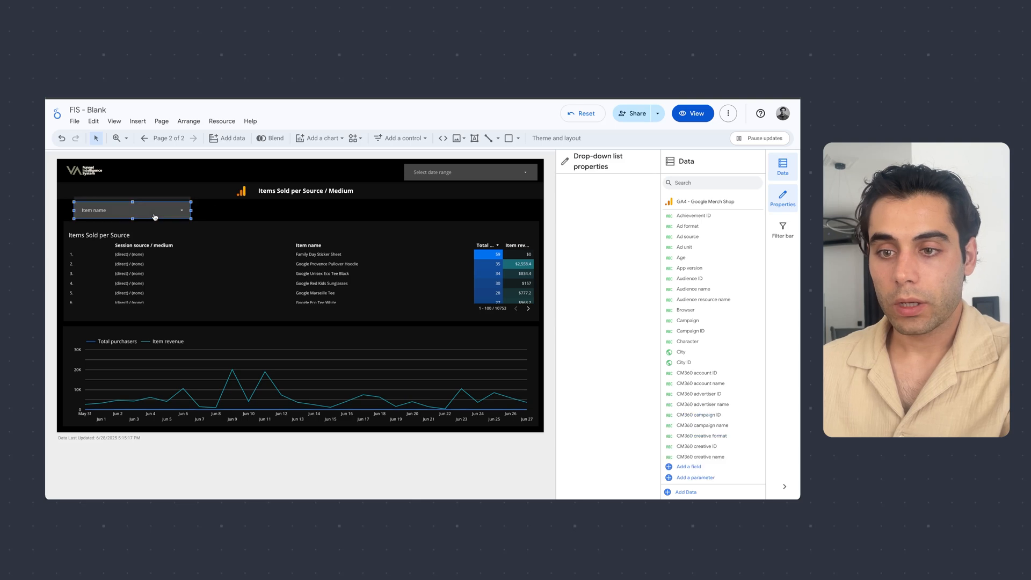
click(582, 199)
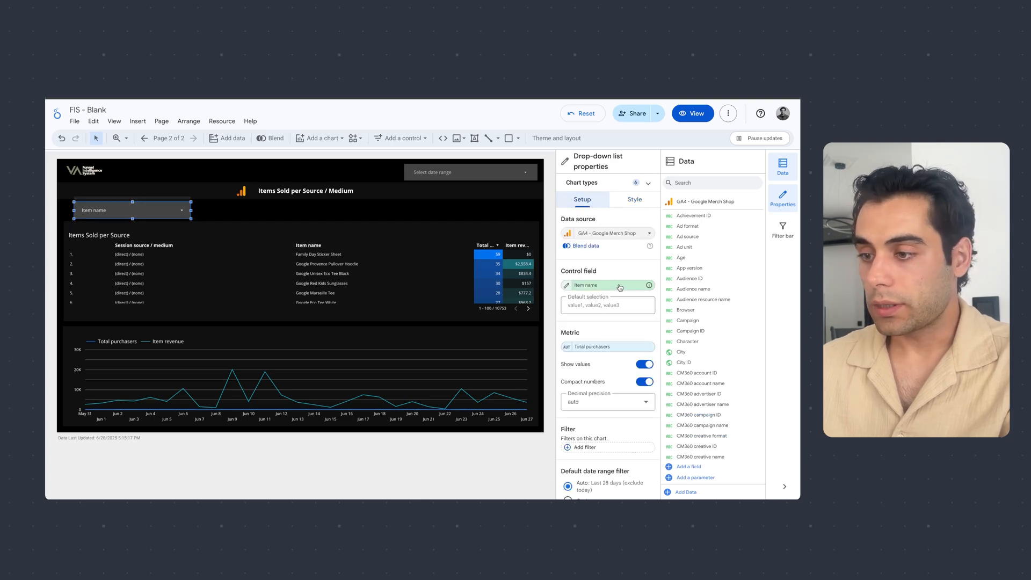
click(226, 213)
right_click(156, 211)
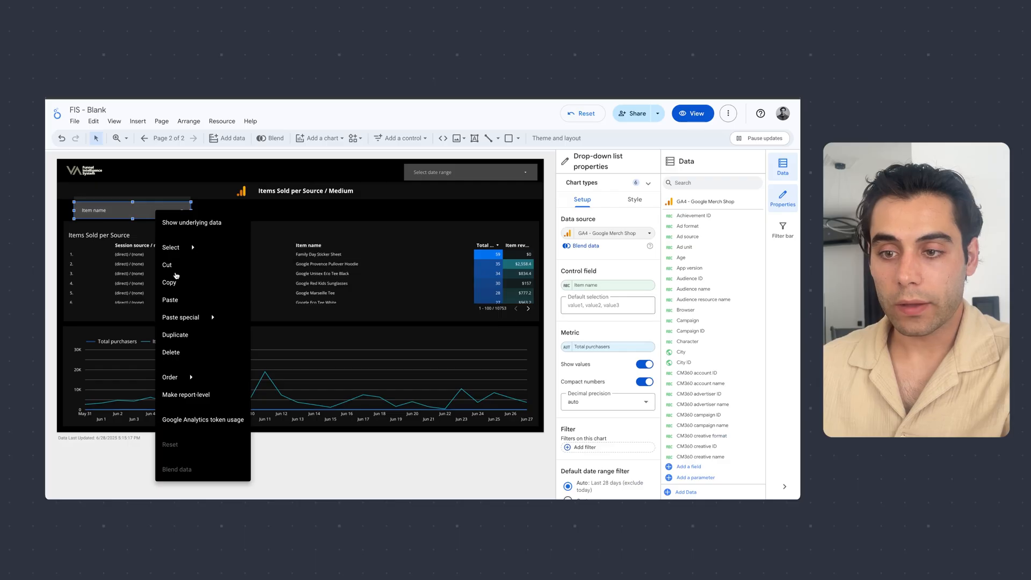
click(170, 284)
right_click(223, 220)
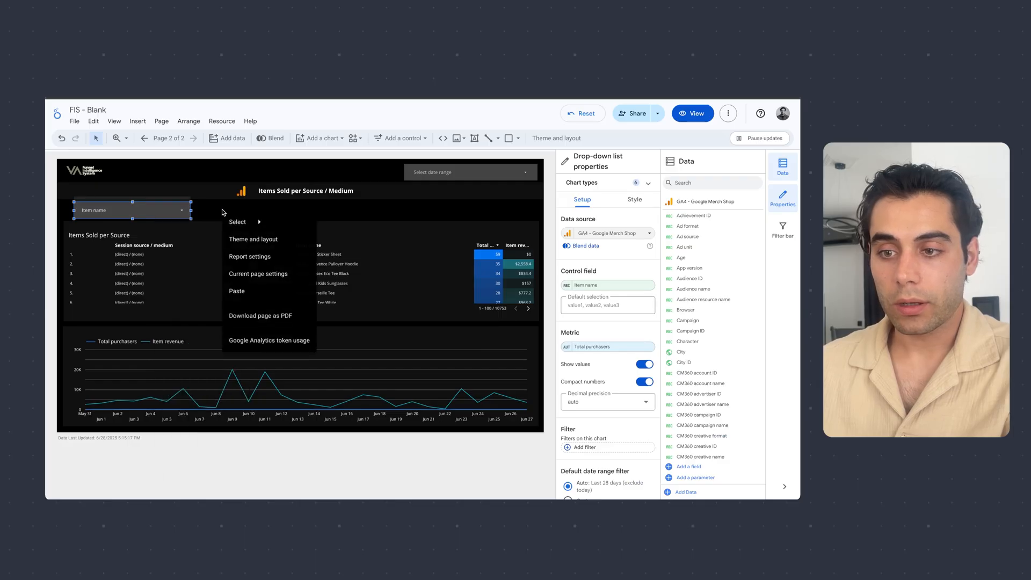
click(264, 287)
drag(176, 222, 292, 215)
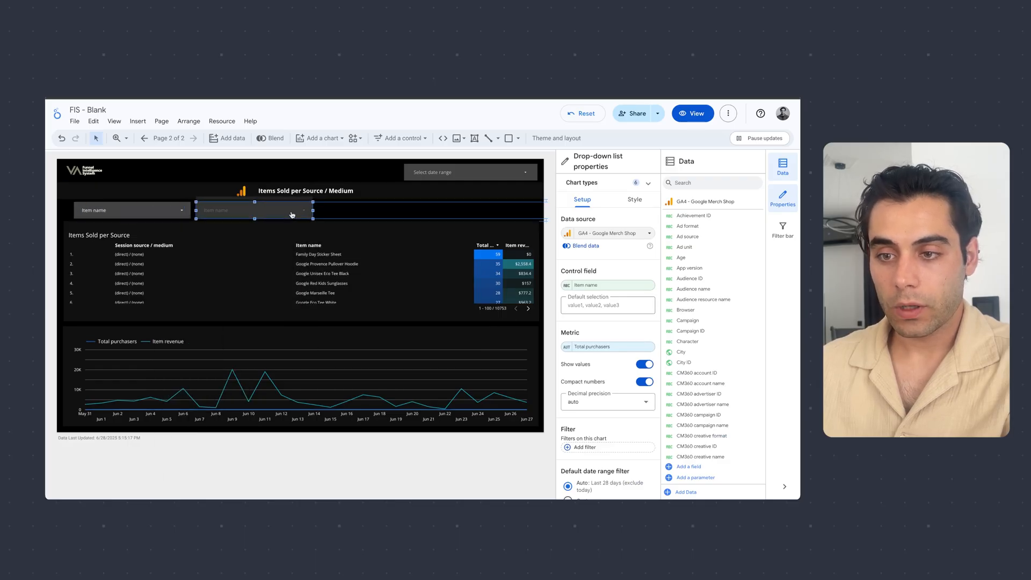
click(374, 209)
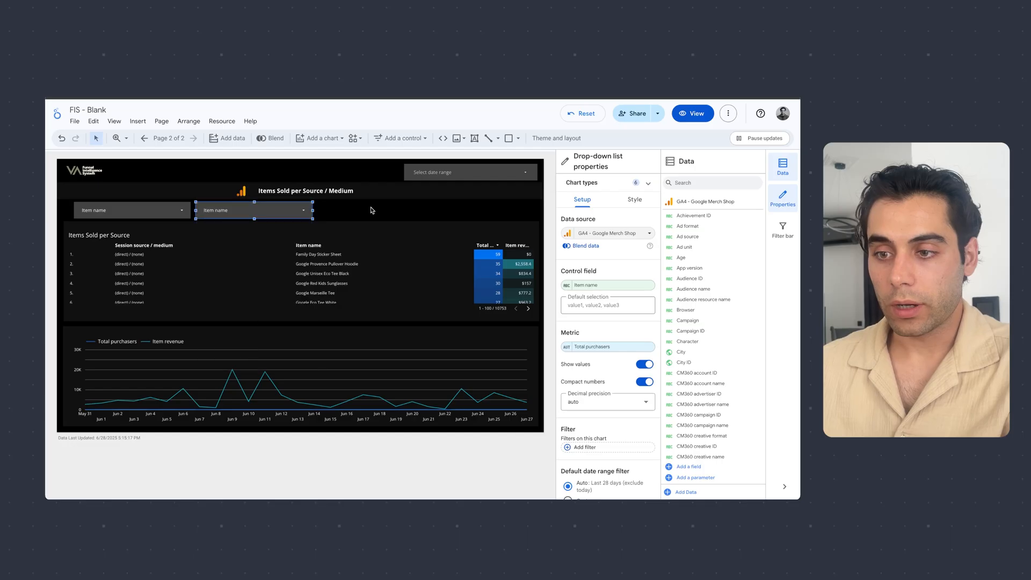
- Change the copied drop-down's control field to Session source / medium
click(592, 291)
text(s)
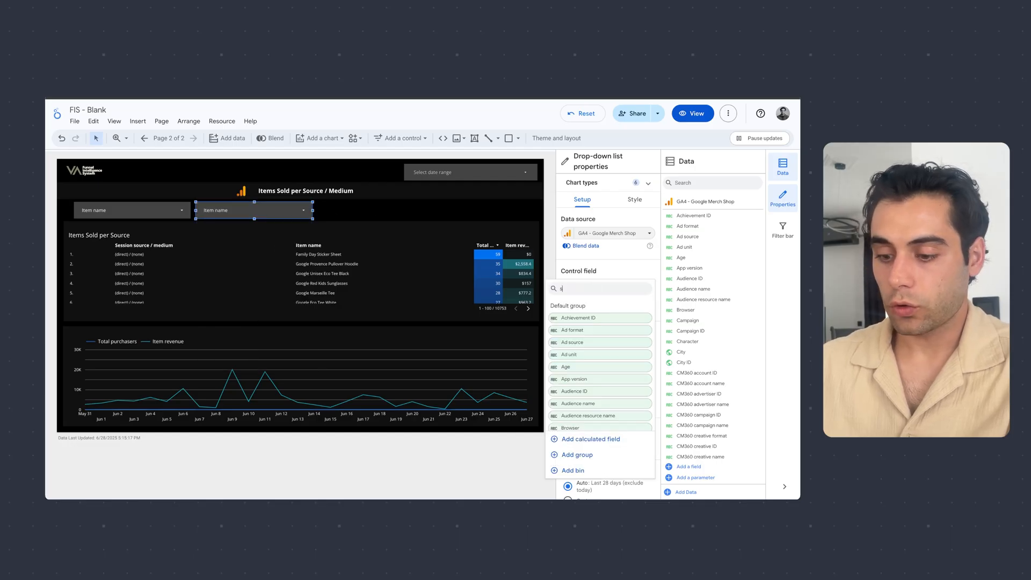
text(ession sou)
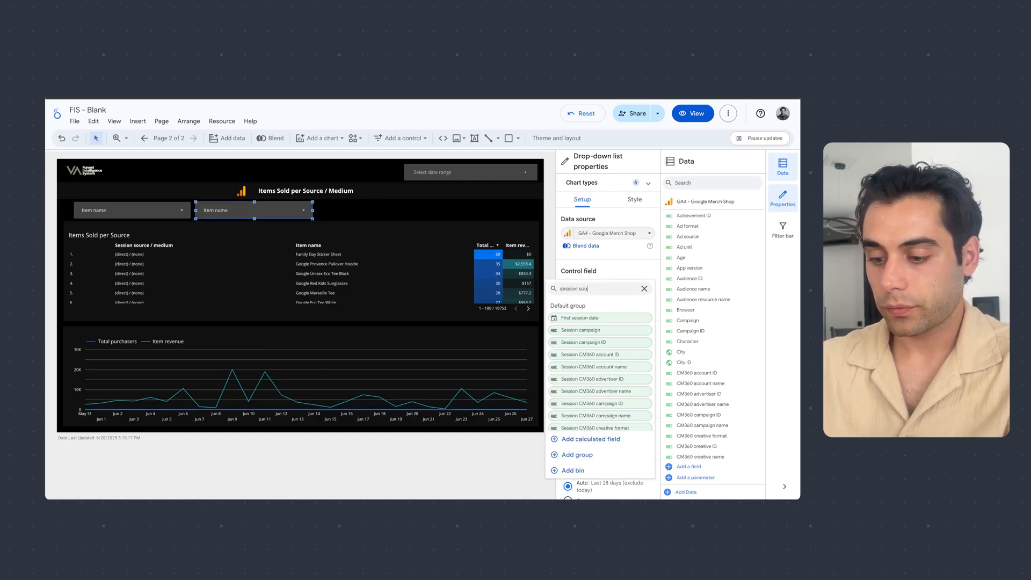
text(rce)
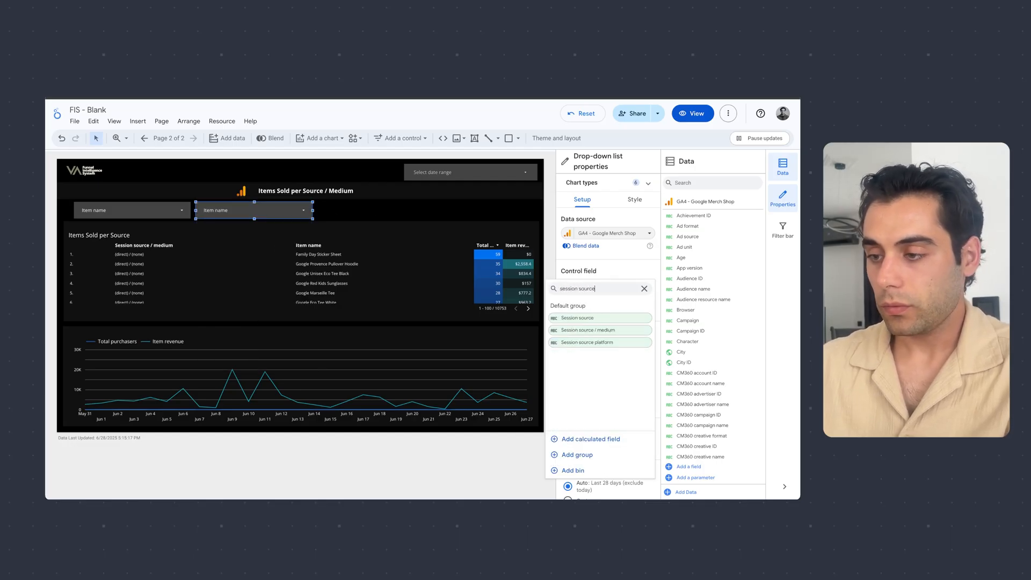
click(621, 335)
click(349, 217)
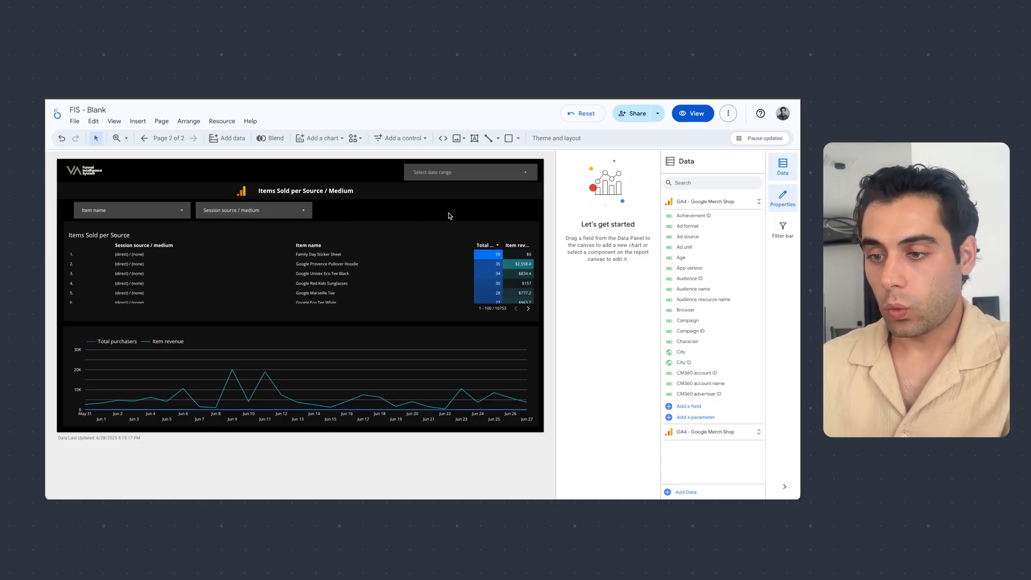
- In view mode with the page navigation collapsed, set the report's date range to Jun 1, 2025 - Jun 30, 2025
click(695, 114)
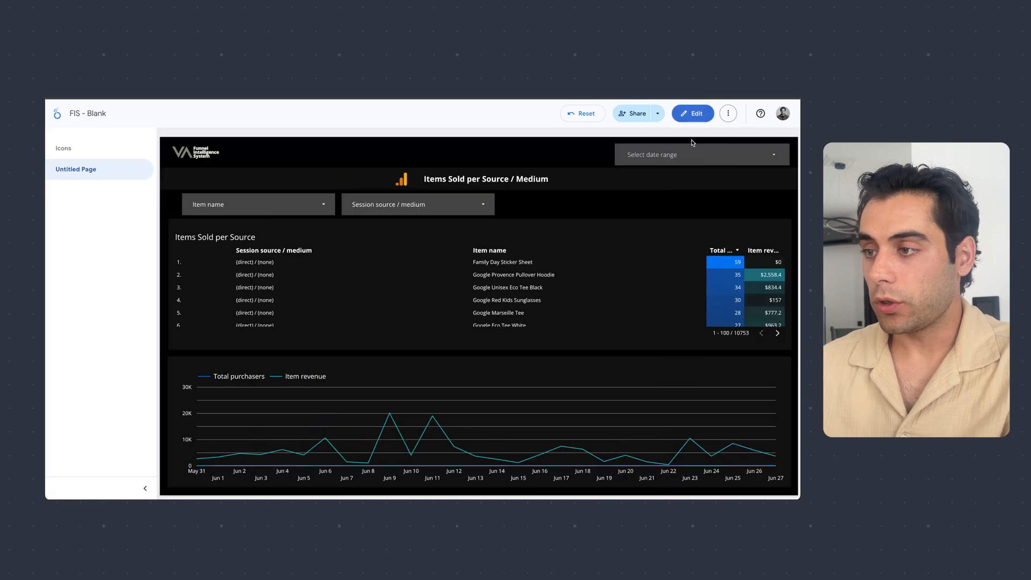
click(145, 488)
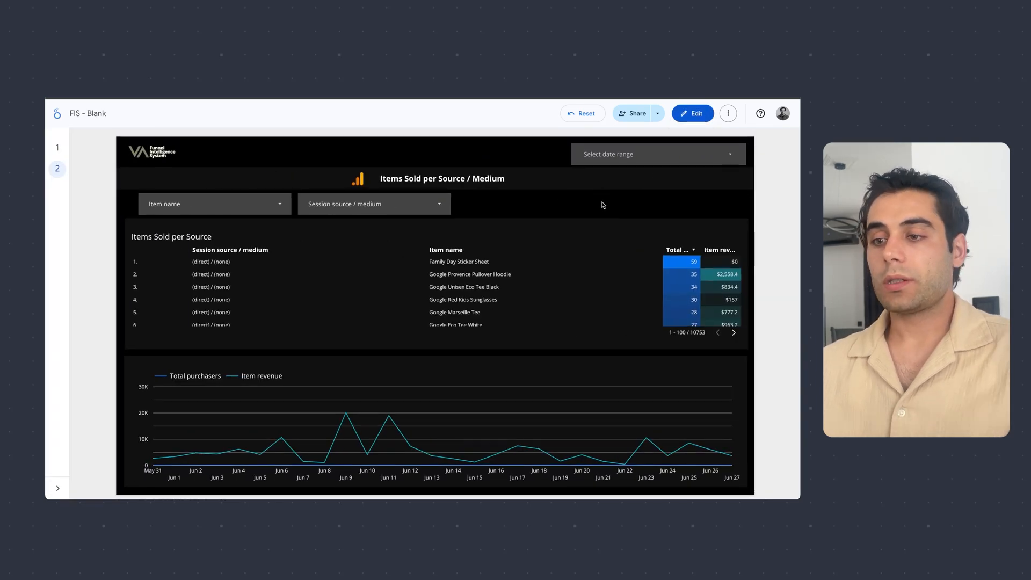
click(692, 155)
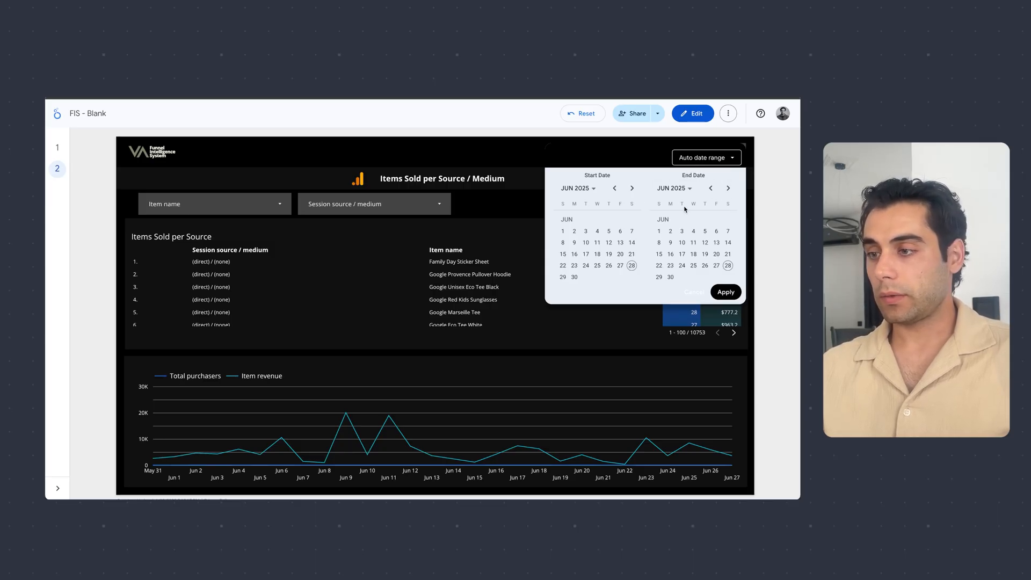
click(563, 231)
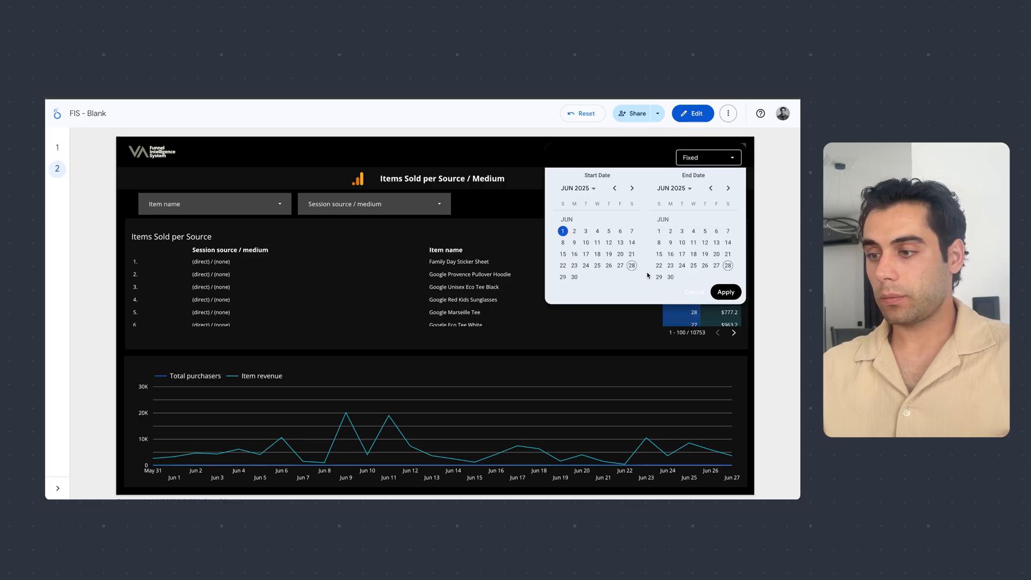
click(670, 276)
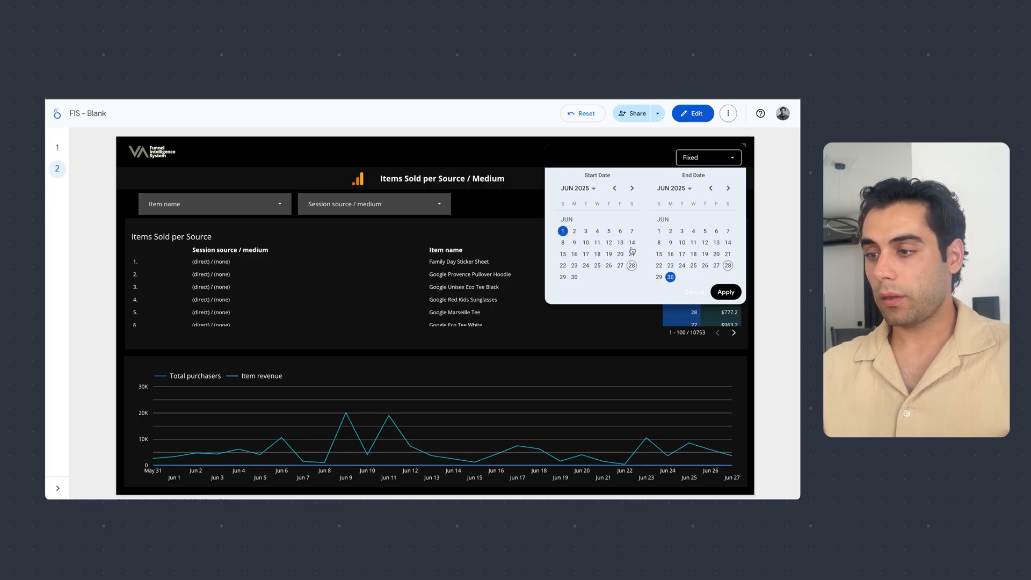
click(725, 291)
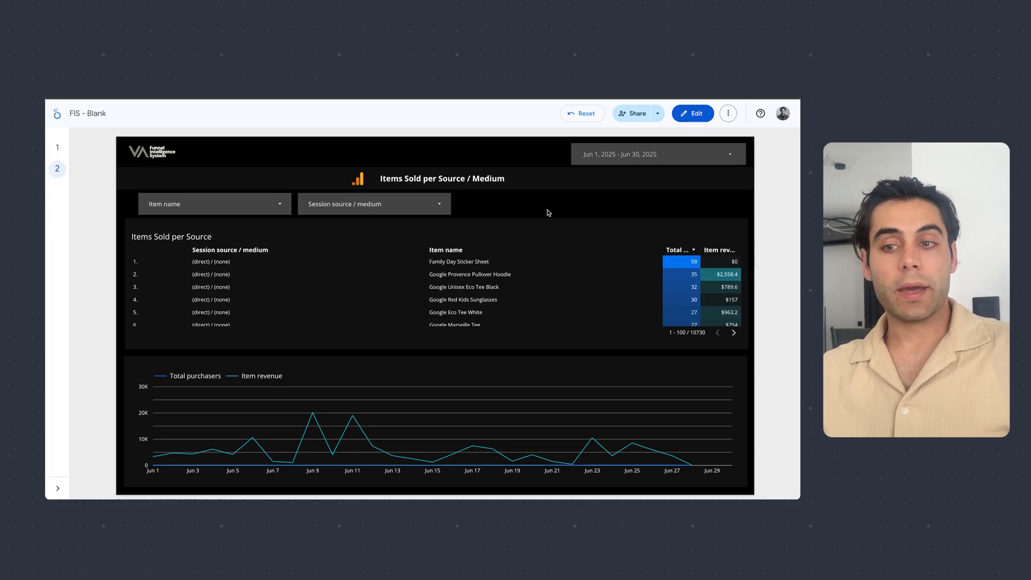
- Filter the report to only the google / cpc session source / medium
click(374, 207)
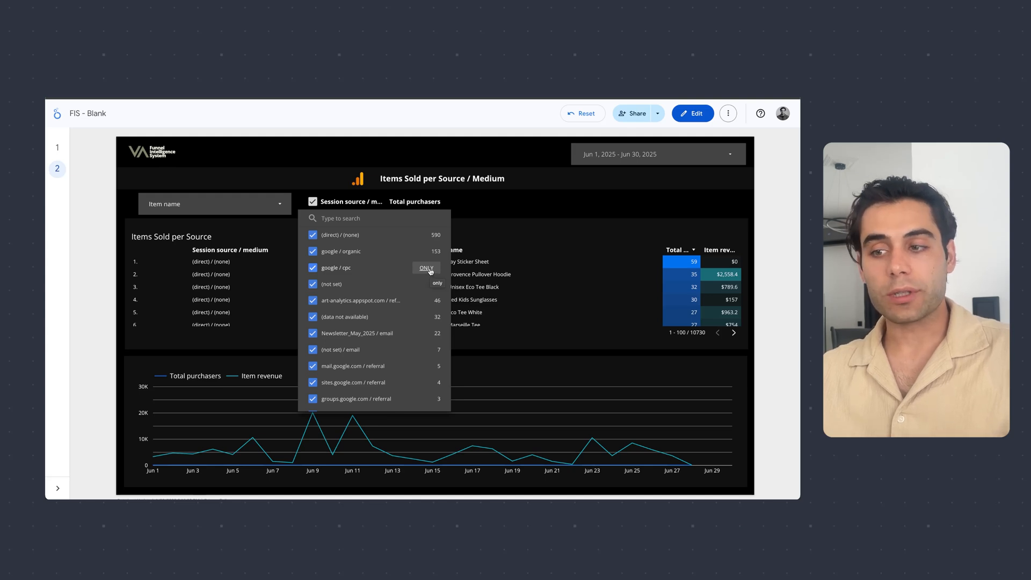
click(430, 272)
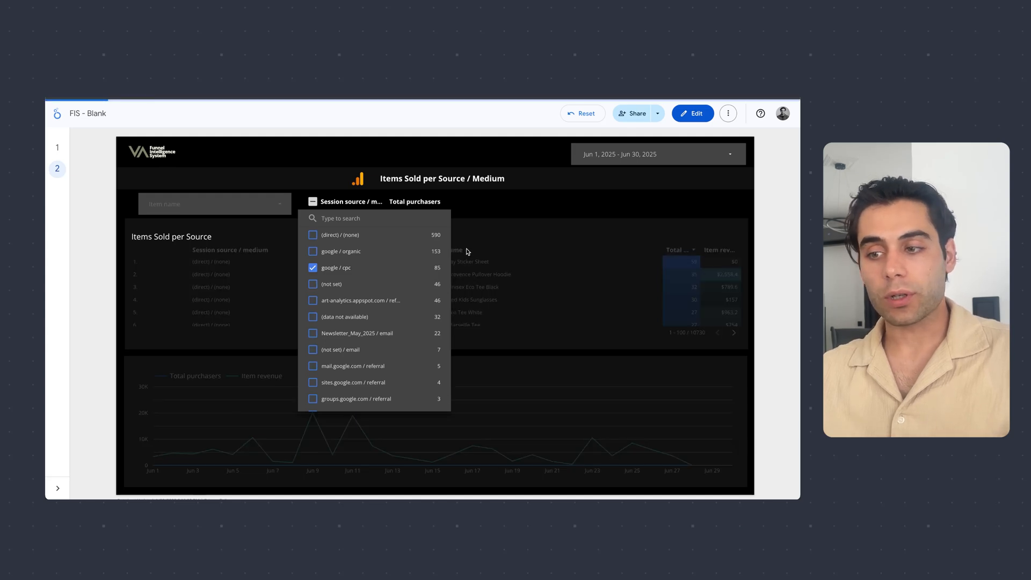
click(491, 205)
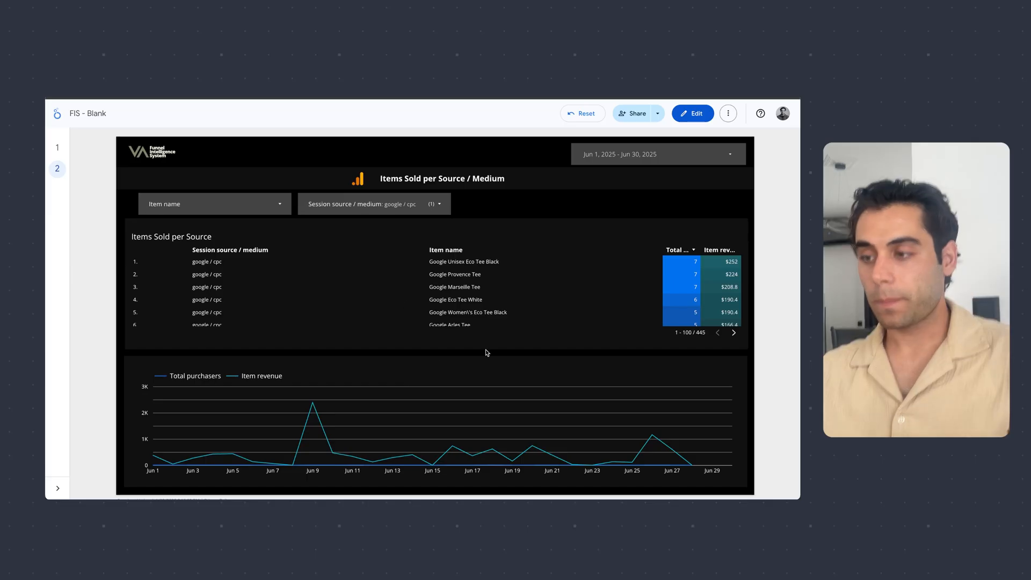